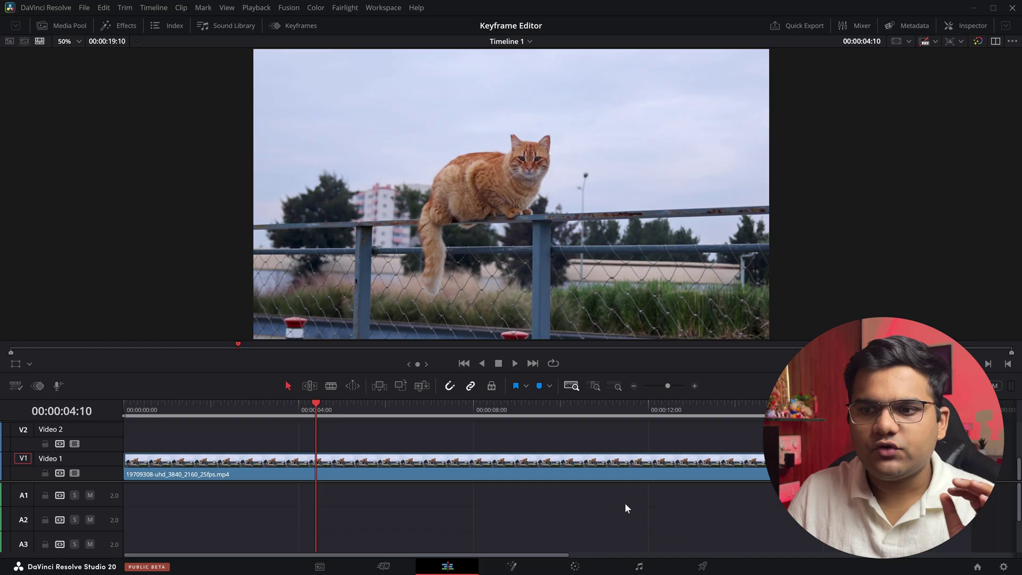
Step: Keyframe the cat clip's Zoom at 1.000 on 00:00:02:08 and 1.130 on 00:00:04:10
{"action": "left_click", "coordinate": [520, 464]}
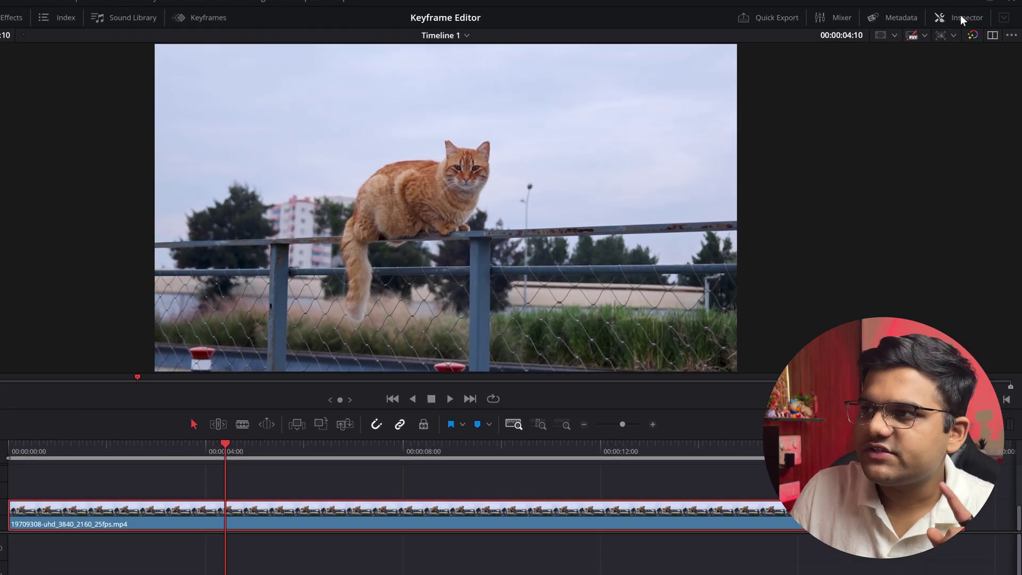
{"action": "left_click", "coordinate": [961, 17]}
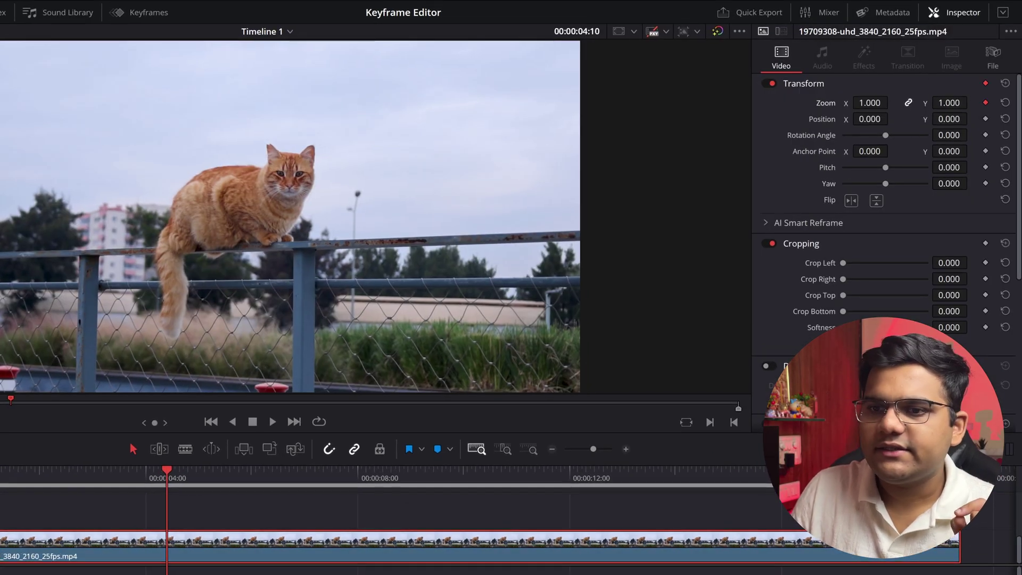
{"action": "left_click_drag", "start_coordinate": [155, 473], "coordinate": [57, 474]}
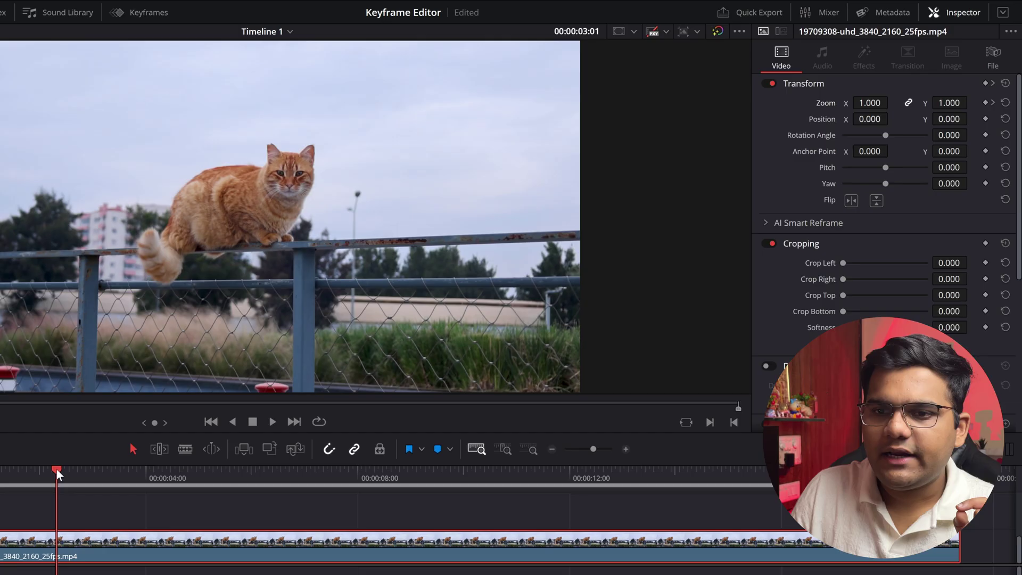
{"action": "left_click", "coordinate": [985, 102]}
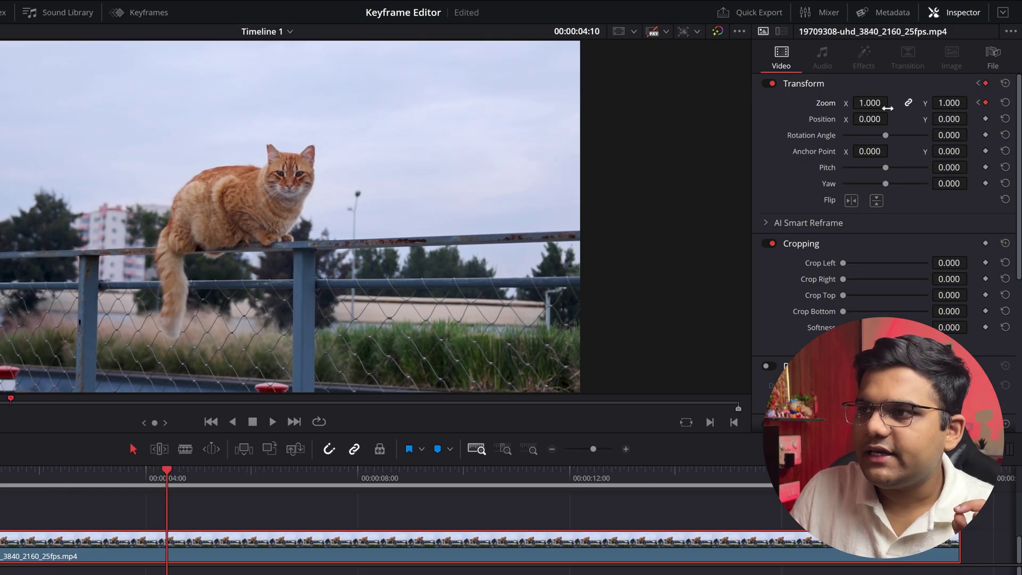
{"action": "left_click_drag", "start_coordinate": [869, 103], "coordinate": [882, 114]}
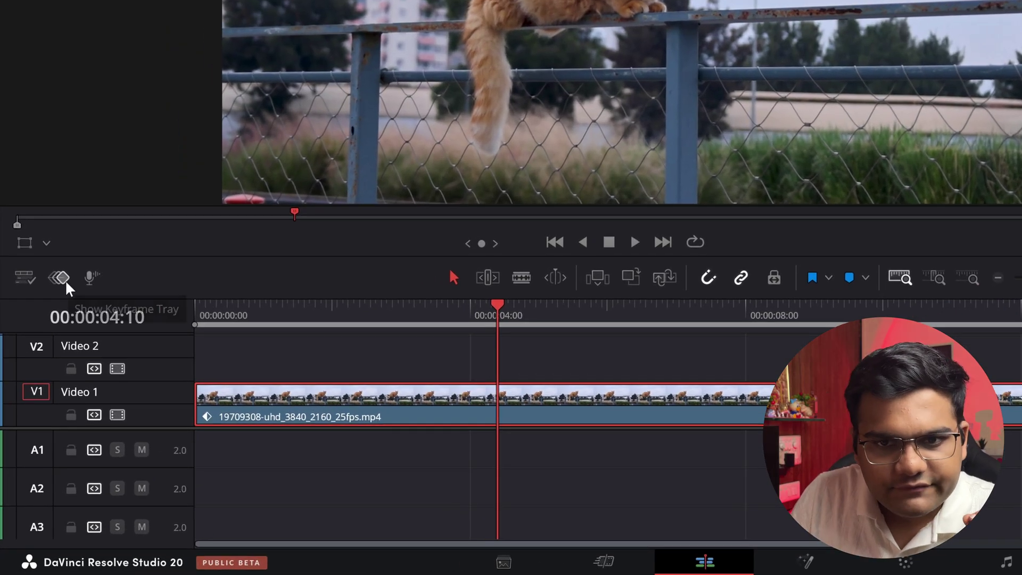
Step: Show and enlarge the keyframe tray under the timeline, then select all Zoom X and Zoom Y keyframes
{"action": "left_click", "coordinate": [65, 279]}
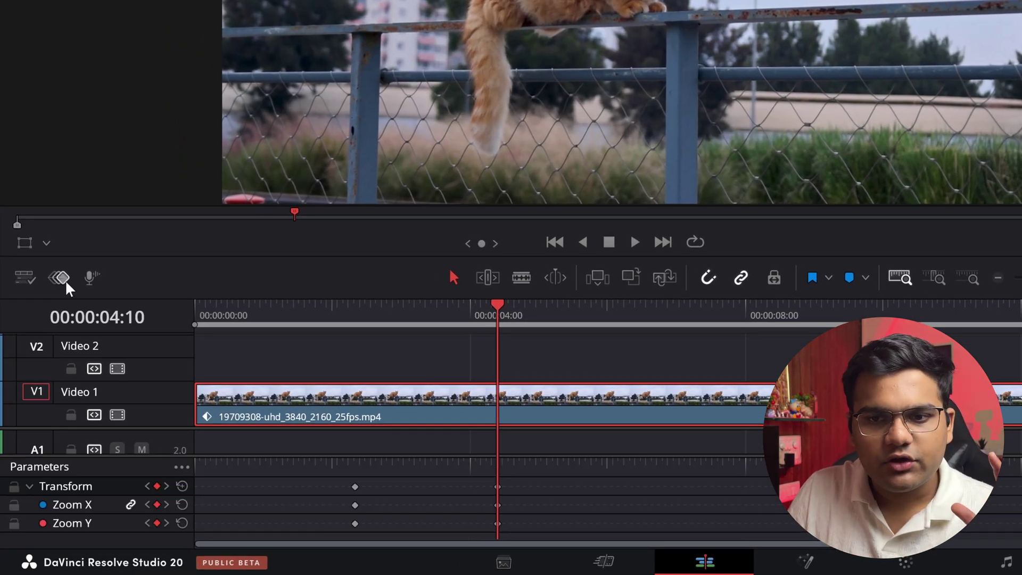
{"action": "left_click_drag", "start_coordinate": [332, 453], "coordinate": [346, 401]}
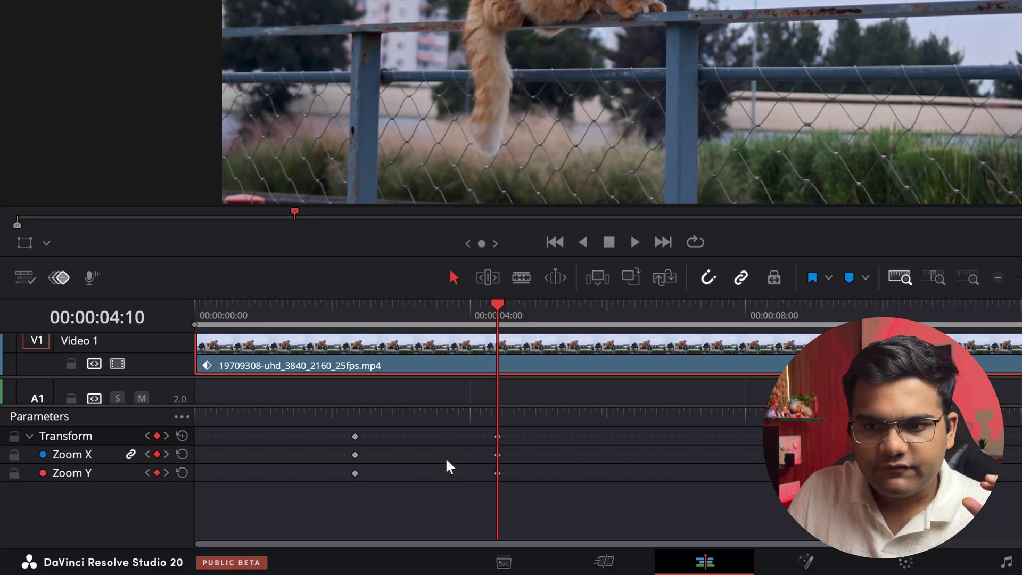
{"action": "left_click_drag", "start_coordinate": [609, 503], "coordinate": [230, 437]}
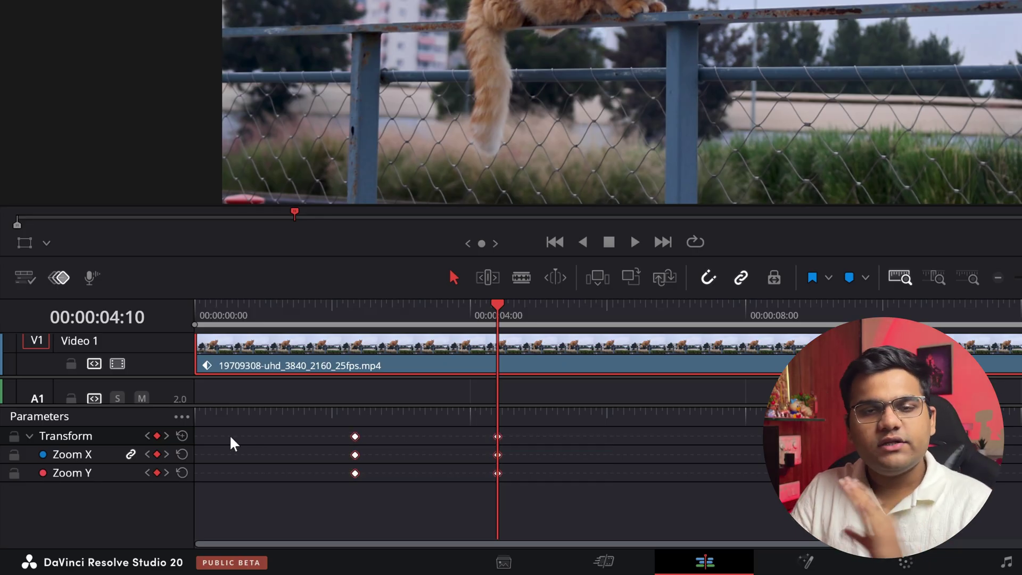
{"action": "left_click_drag", "start_coordinate": [328, 431], "coordinate": [638, 521]}
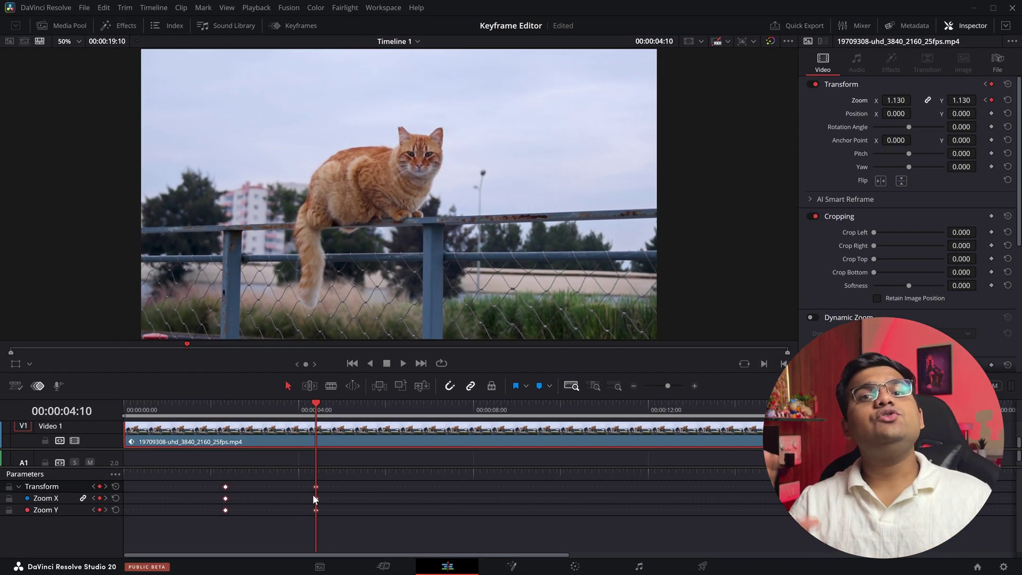
Step: Open the Keyframes editor panel and marquee-select the Zoom X and Zoom Y keyframes
{"action": "left_click", "coordinate": [304, 25]}
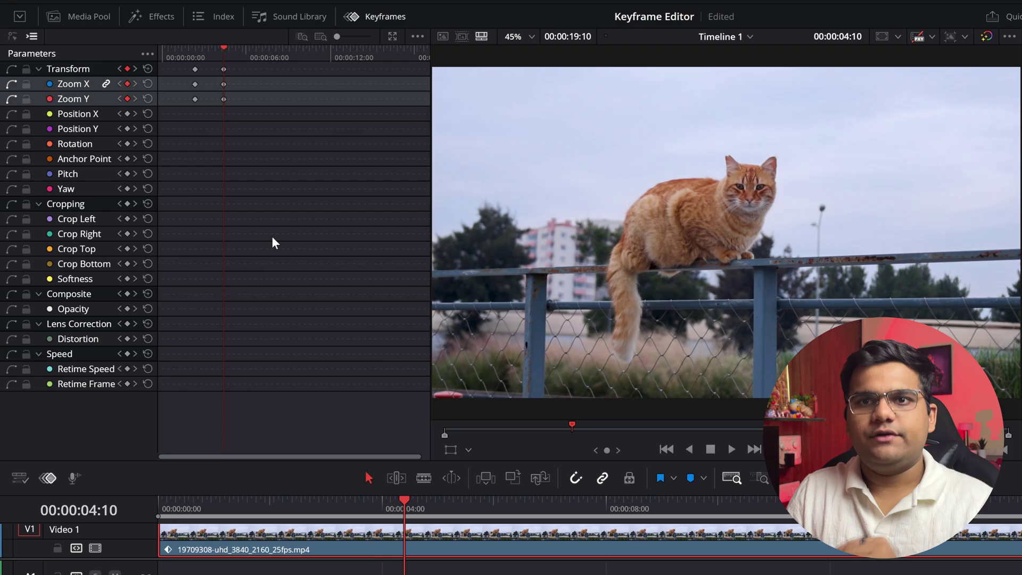
{"action": "left_click_drag", "start_coordinate": [271, 235], "coordinate": [159, 49]}
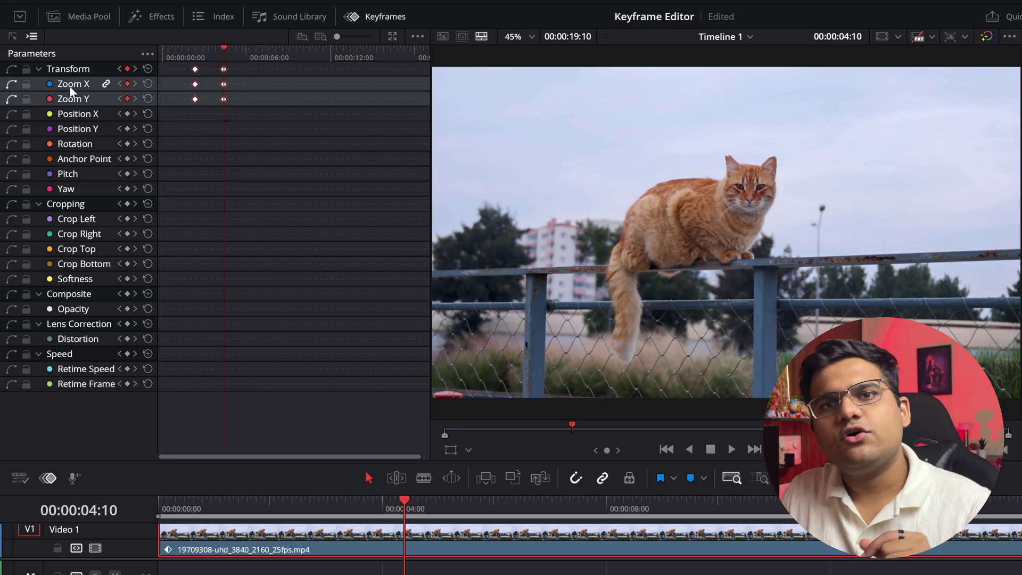
Step: Show the stretched curve graph, play the linear zoom ramp, and select both zoom keyframes
{"action": "left_click", "coordinate": [15, 42]}
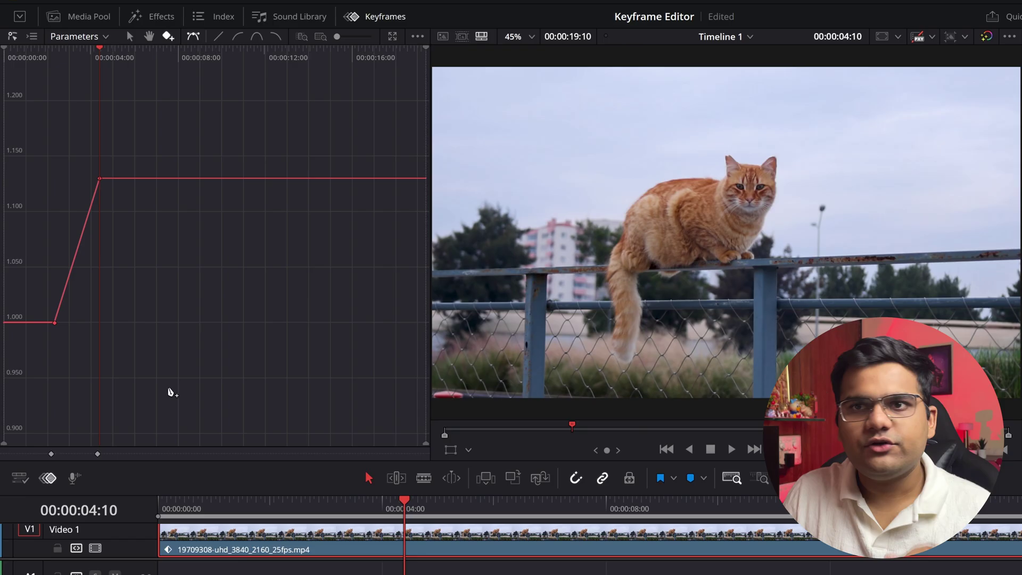
{"action": "left_click_drag", "start_coordinate": [336, 36], "coordinate": [356, 40]}
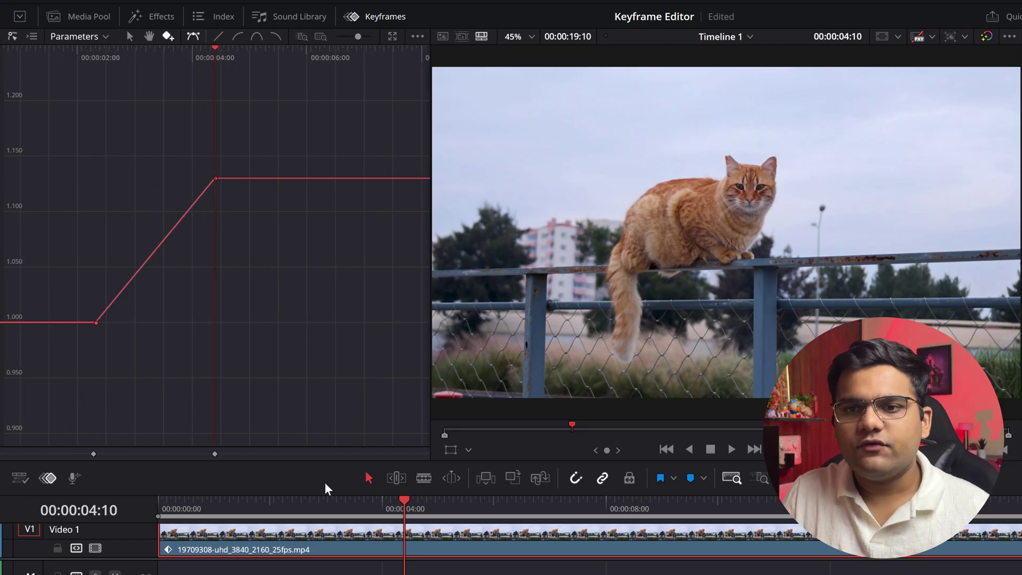
{"action": "left_click", "coordinate": [290, 506]}
{"action": "key", "text": "space"}
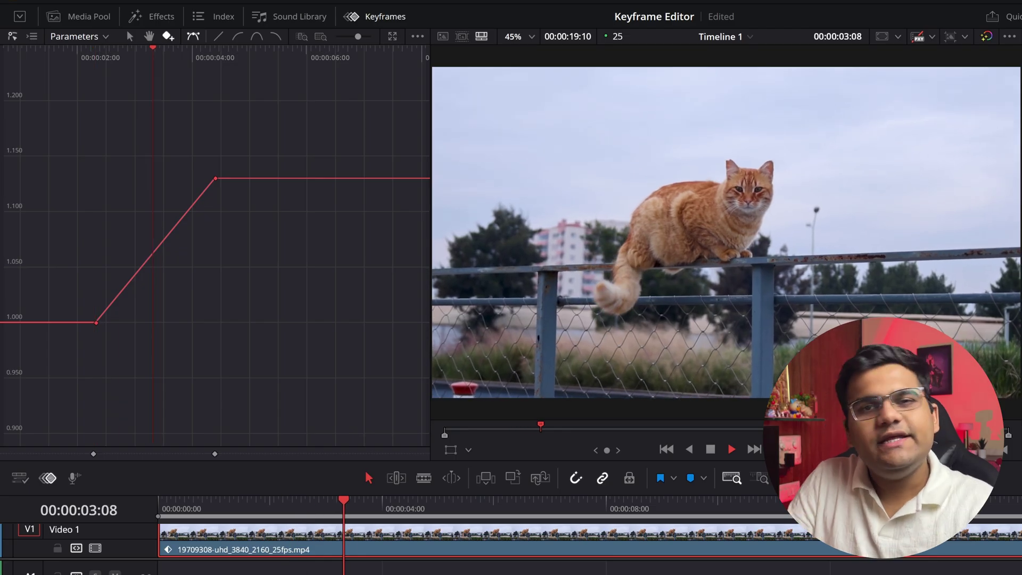
{"action": "key", "text": "space"}
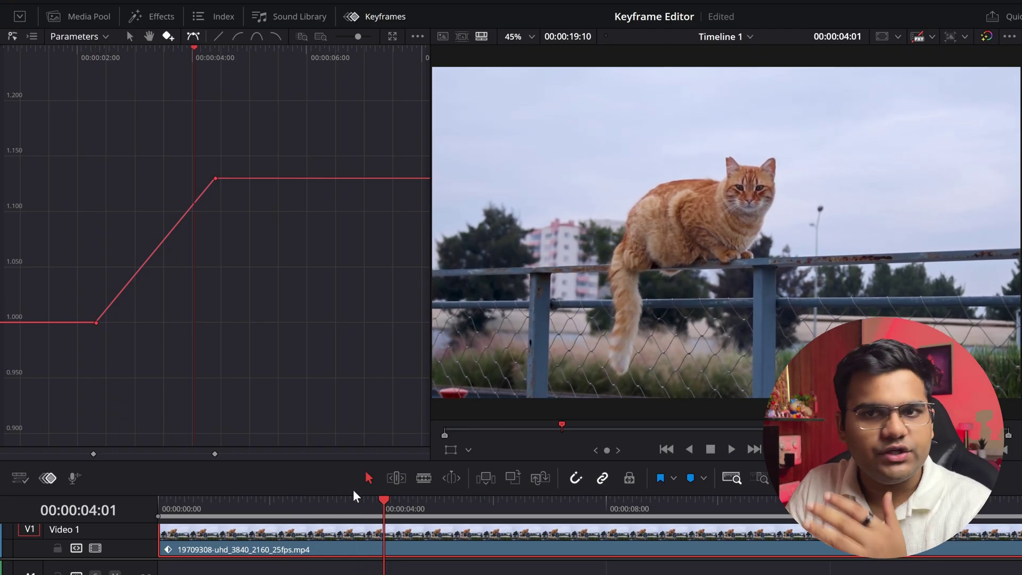
{"action": "left_click_drag", "start_coordinate": [277, 126], "coordinate": [36, 404]}
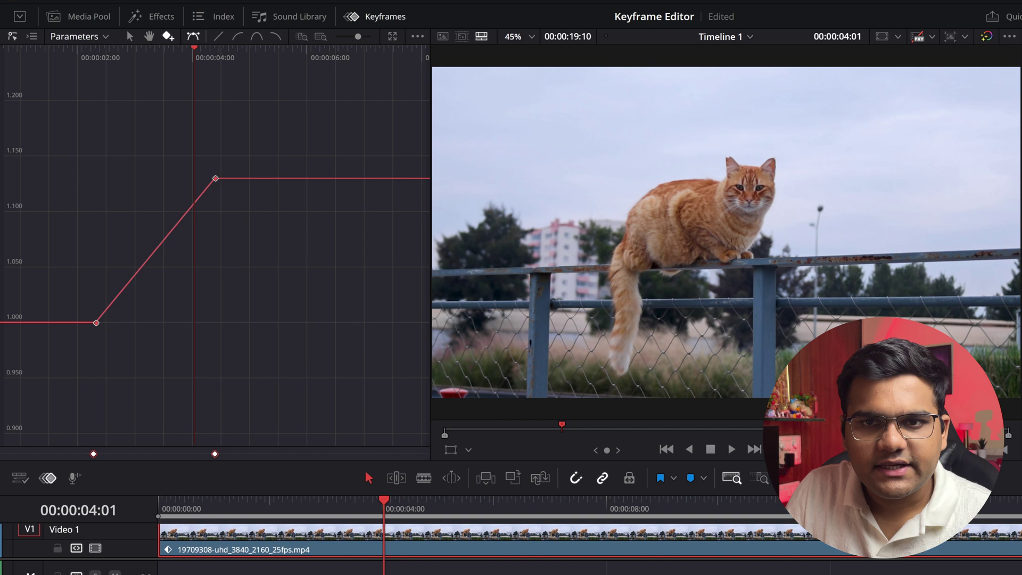
Step: Apply Ease In to both zoom keyframes, replay it, and fit the eased curve in the graph
{"action": "left_click", "coordinate": [242, 36]}
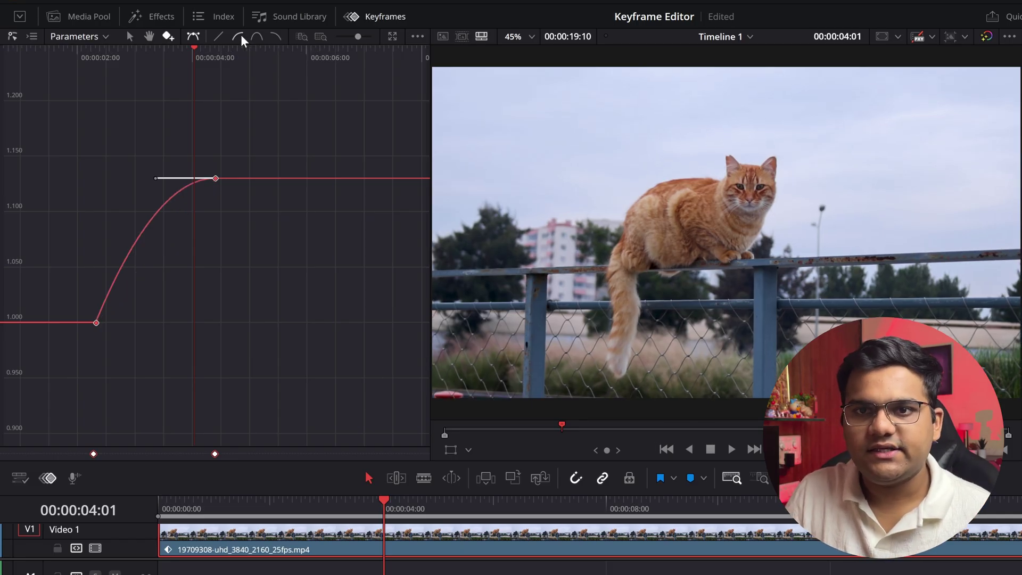
{"action": "left_click", "coordinate": [284, 501]}
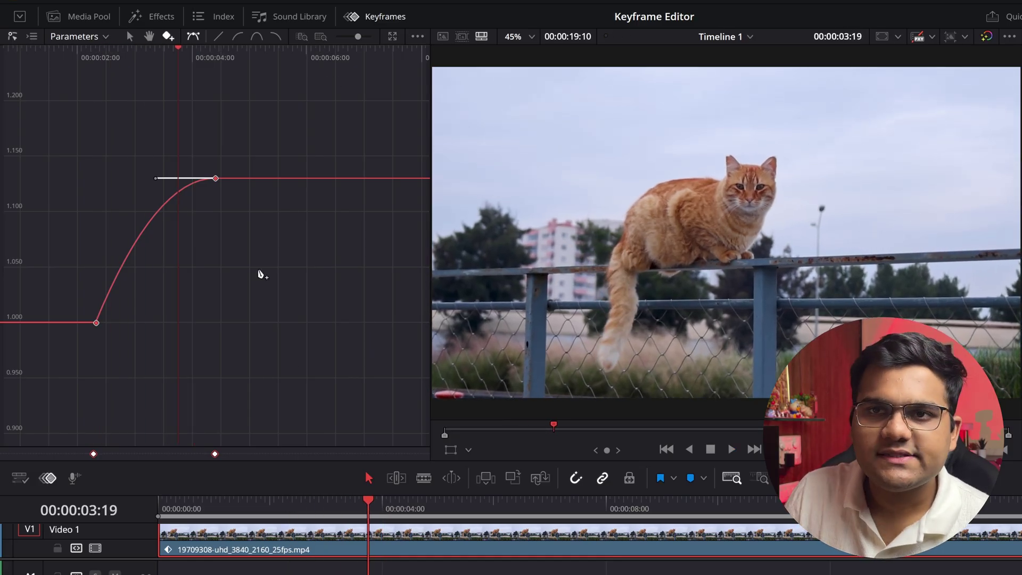
{"action": "left_click", "coordinate": [260, 273]}
{"action": "left_click", "coordinate": [300, 37]}
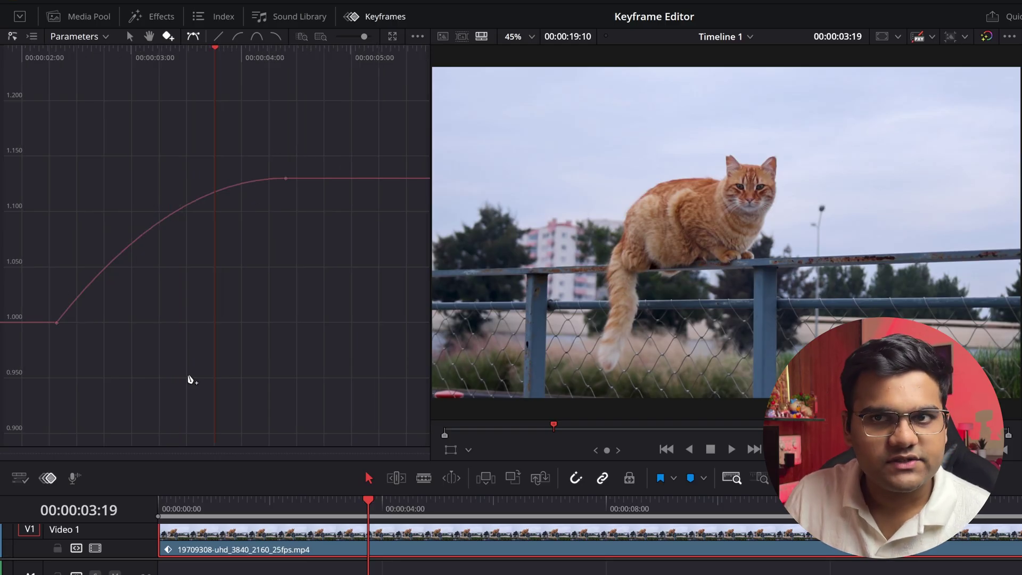
{"action": "left_click", "coordinate": [320, 36]}
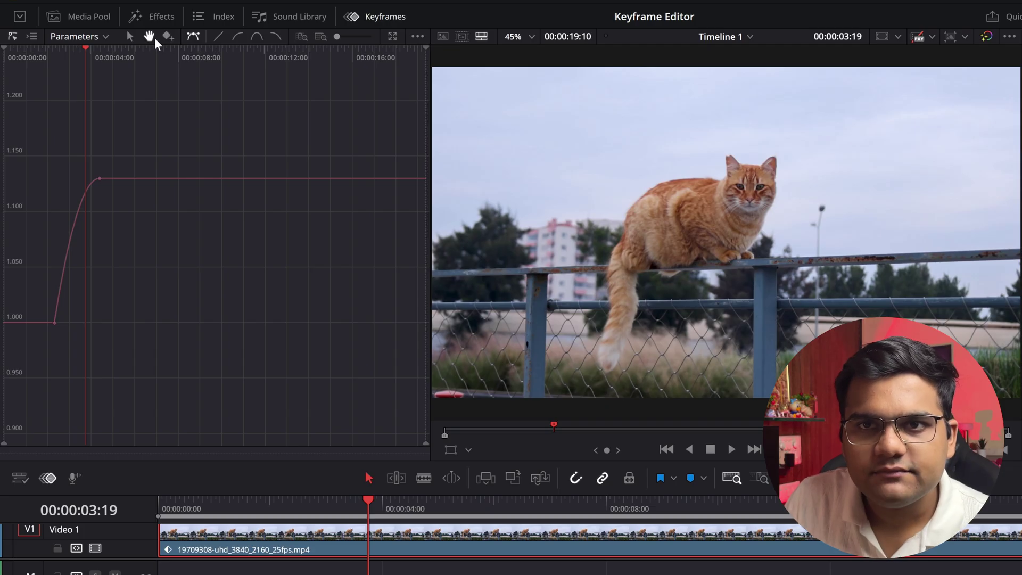
Step: Add a middle keyframe on the Zoom X curve and flatten its incoming Bezier handle
{"action": "left_click", "coordinate": [301, 36]}
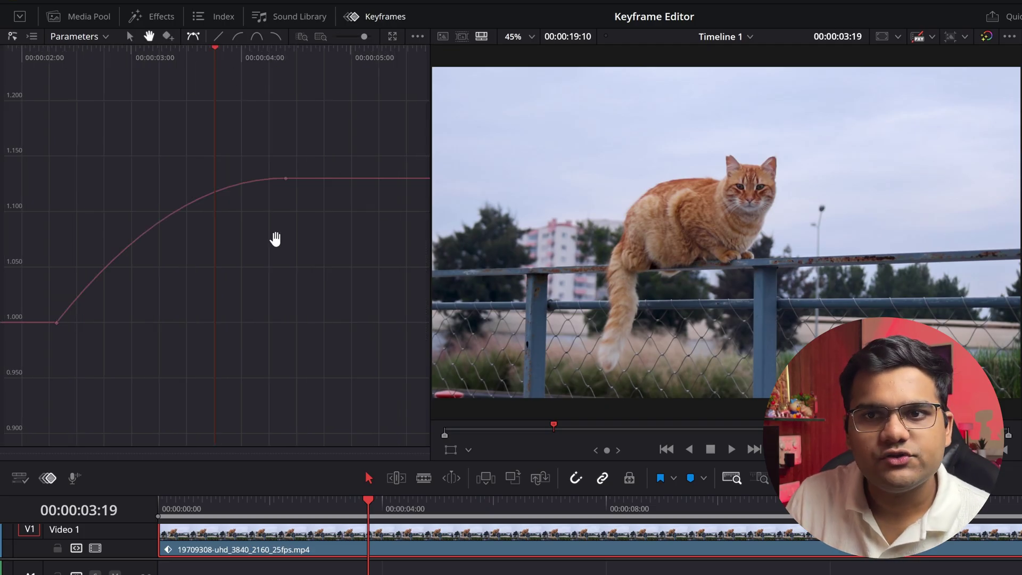
{"action": "mouse_move", "coordinate": [274, 238]}
{"action": "left_mouse_down"}
{"action": "mouse_move", "coordinate": [171, 283]}
{"action": "mouse_move", "coordinate": [106, 268]}
{"action": "mouse_move", "coordinate": [281, 246]}
{"action": "left_mouse_up"}
{"action": "left_click_drag", "start_coordinate": [74, 250], "coordinate": [329, 255]}
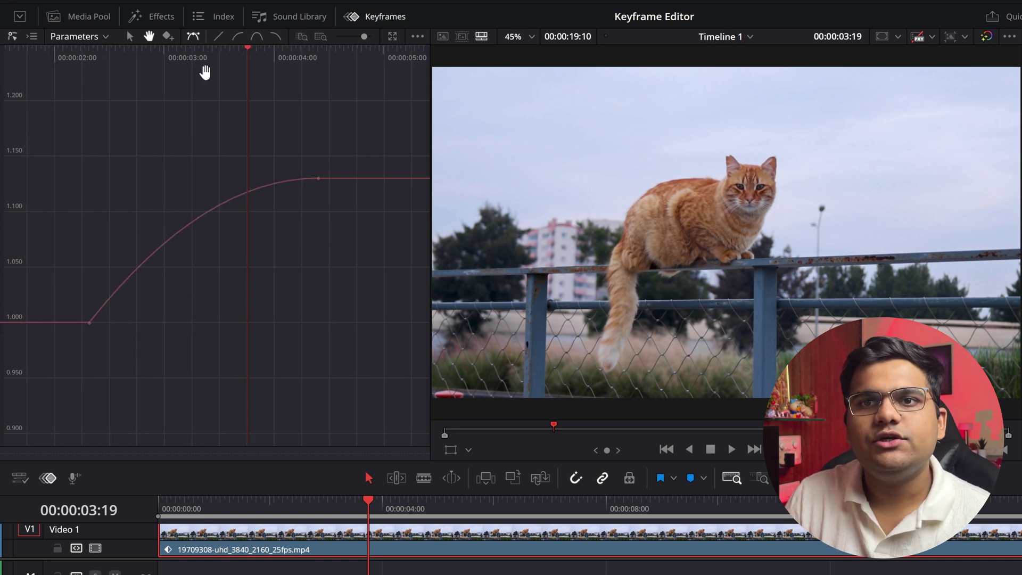
{"action": "left_click", "coordinate": [168, 36]}
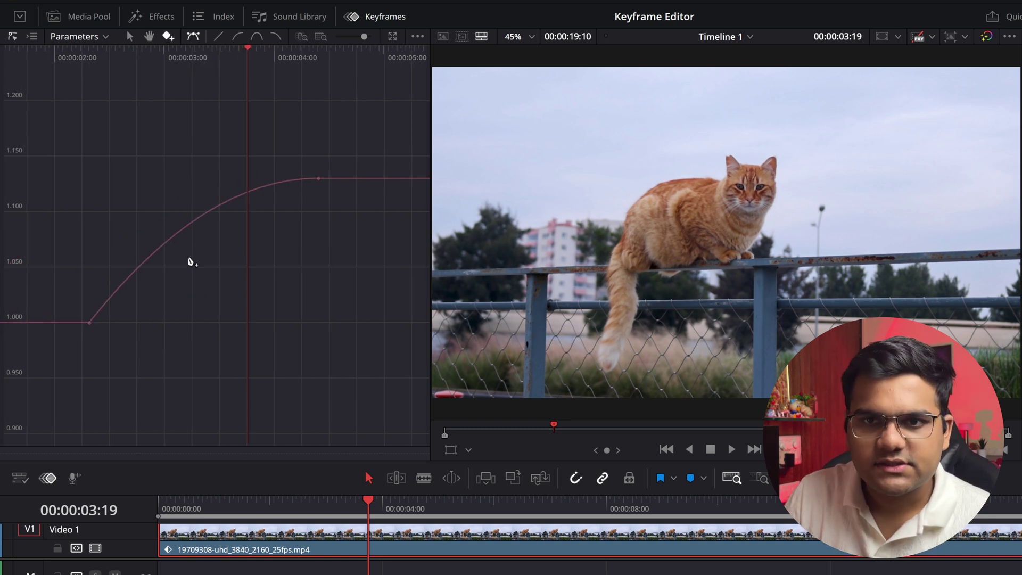
{"action": "left_click", "coordinate": [188, 228]}
{"action": "left_click_drag", "start_coordinate": [194, 228], "coordinate": [246, 183]}
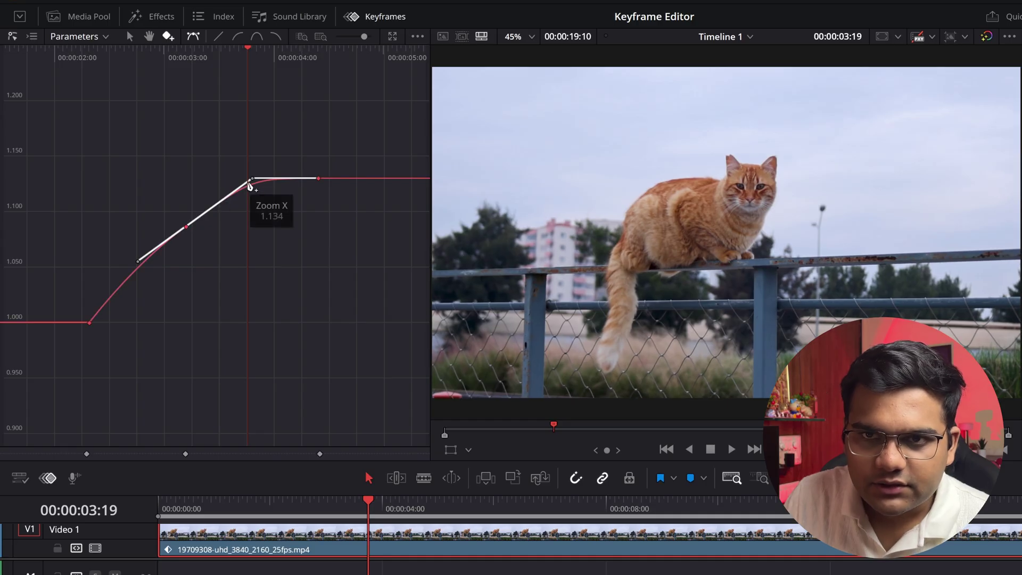
{"action": "left_click", "coordinate": [186, 228]}
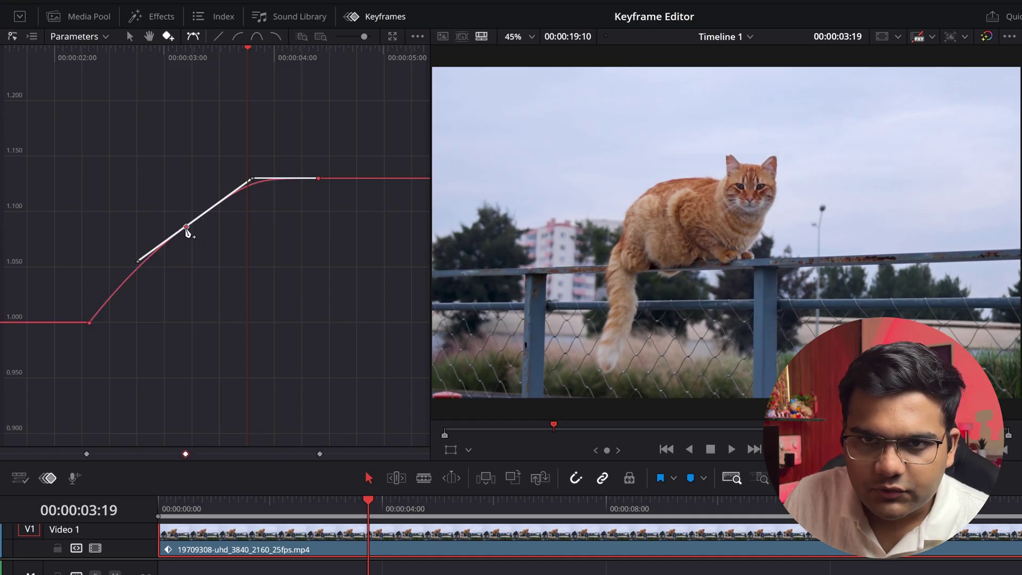
{"action": "left_click_drag", "start_coordinate": [140, 262], "coordinate": [131, 231]}
Step: Play back the zoom, then swing the middle keyframe's outgoing handle upright to sharpen the ease
{"action": "left_click", "coordinate": [264, 505]}
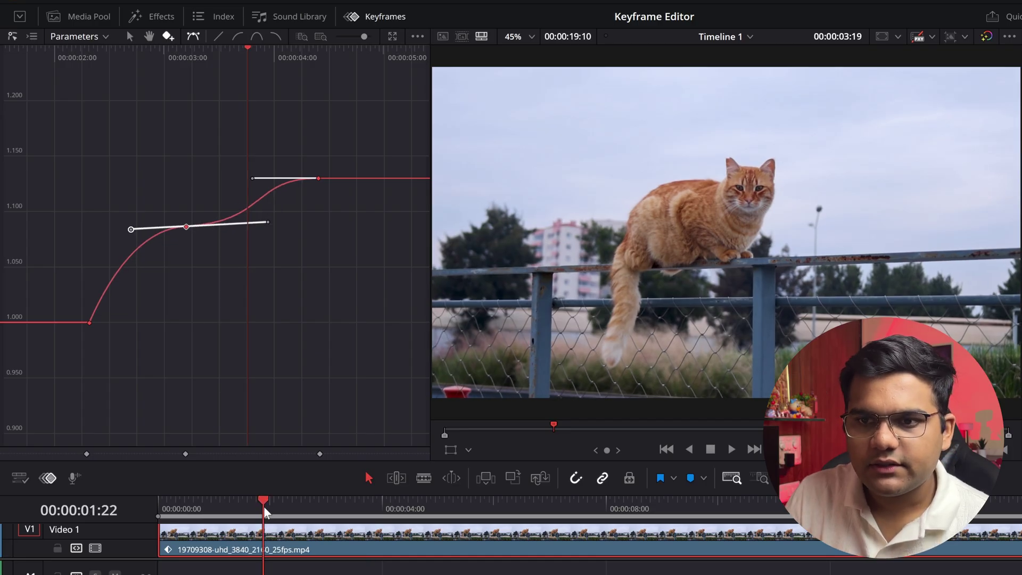
{"action": "key", "text": "space"}
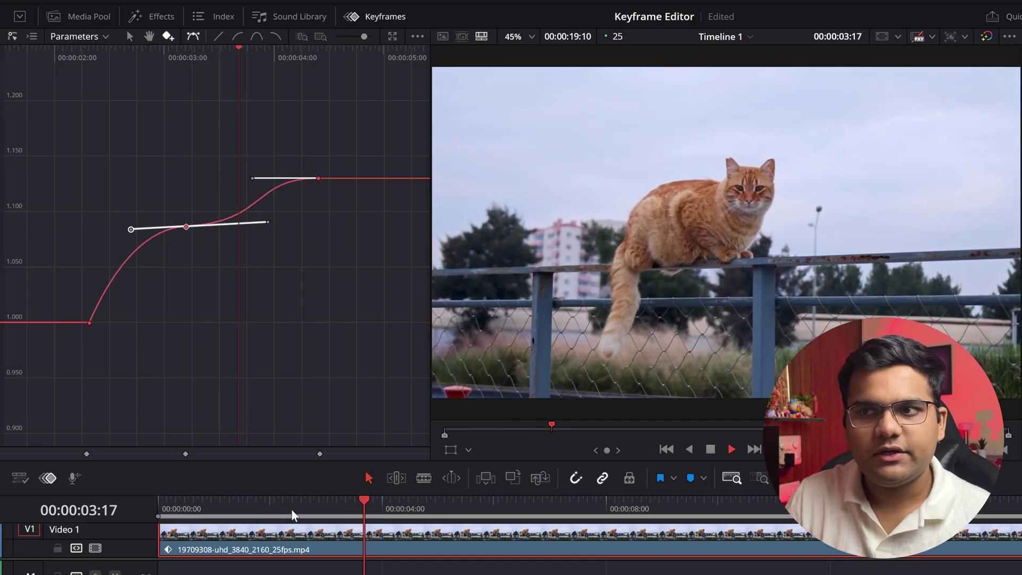
{"action": "key", "text": "space"}
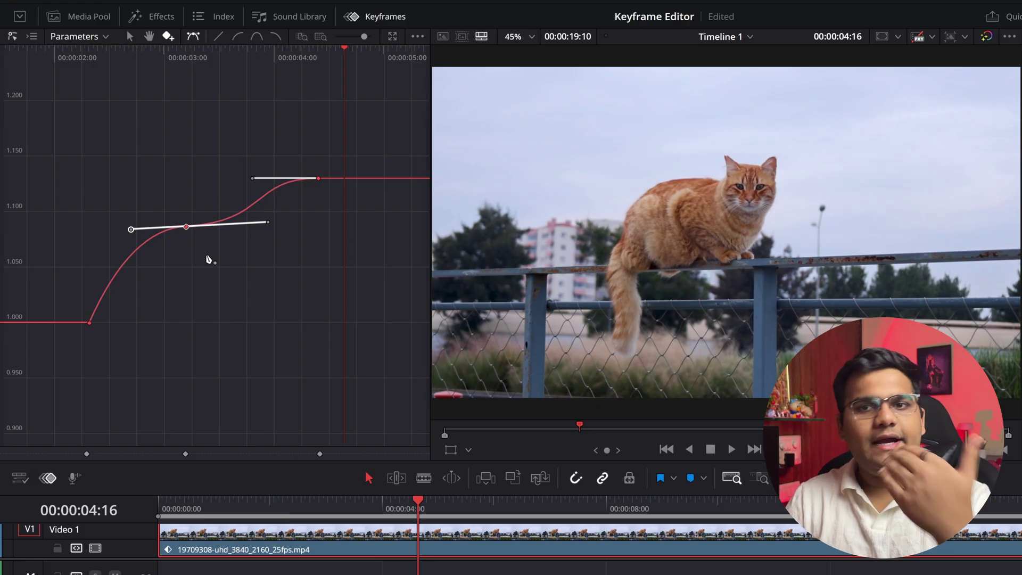
{"action": "left_click", "coordinate": [270, 224]}
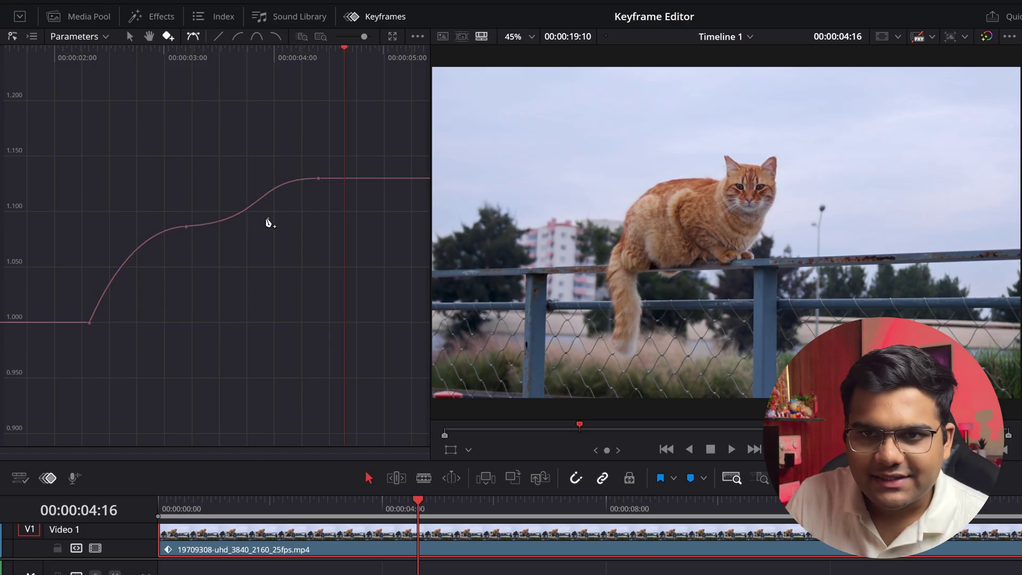
{"action": "left_click", "coordinate": [187, 228]}
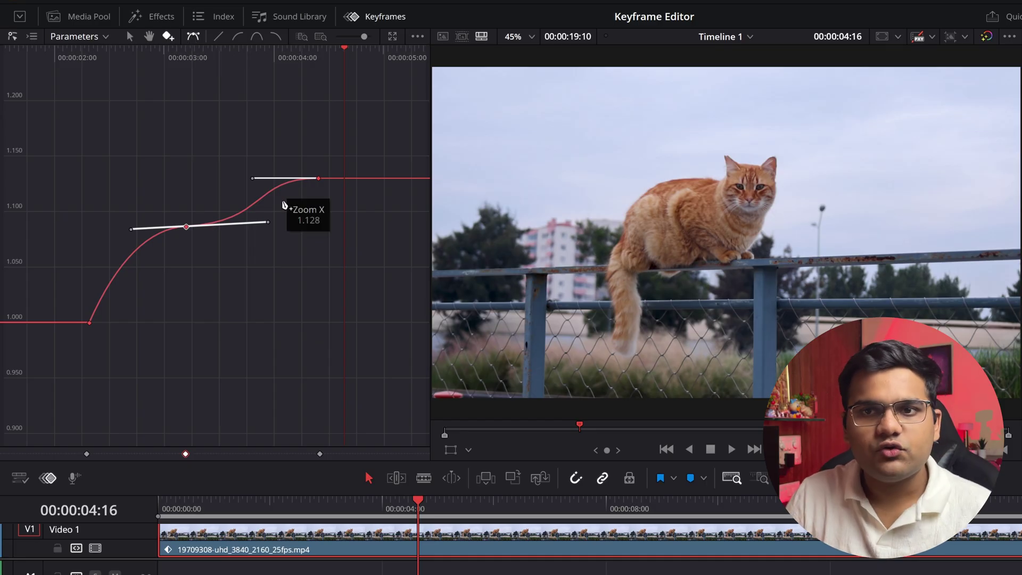
{"action": "left_click", "coordinate": [247, 224]}
{"action": "left_click_drag", "start_coordinate": [257, 228], "coordinate": [147, 208]}
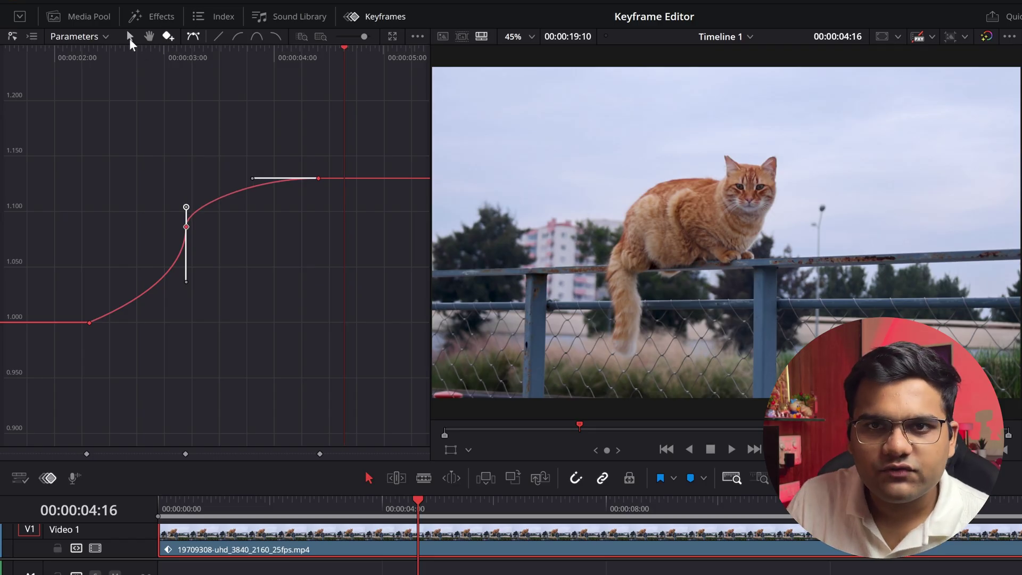
{"action": "left_click", "coordinate": [330, 202]}
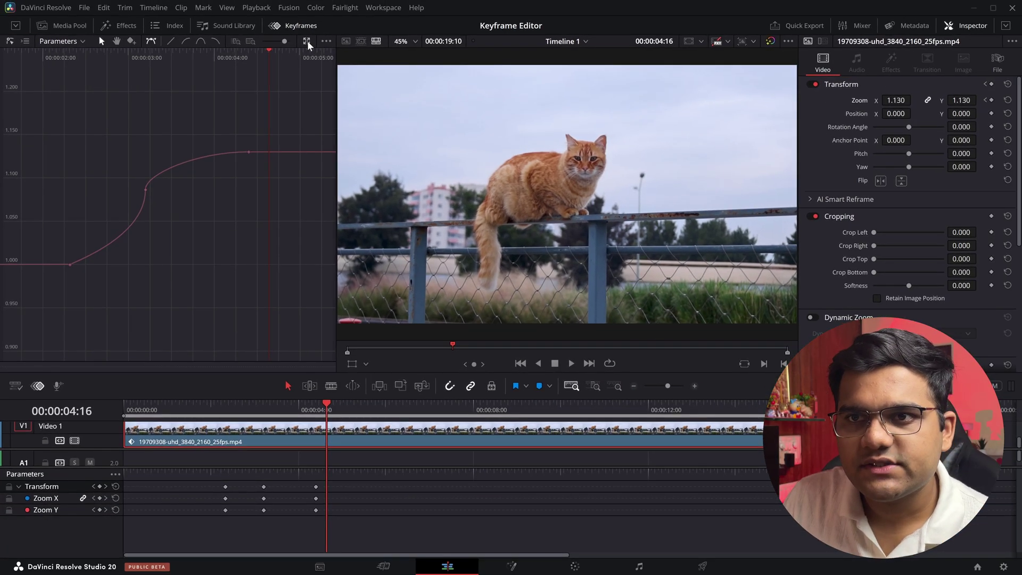
{"action": "left_click", "coordinate": [307, 41]}
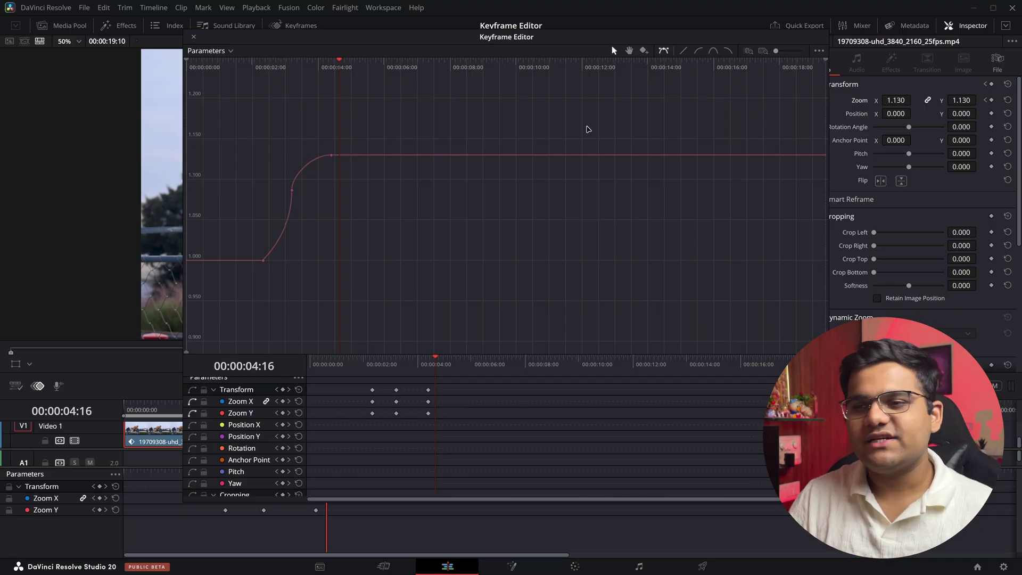
{"action": "scroll", "coordinate": [399, 429], "scroll_direction": "down", "scroll_amount": 5}
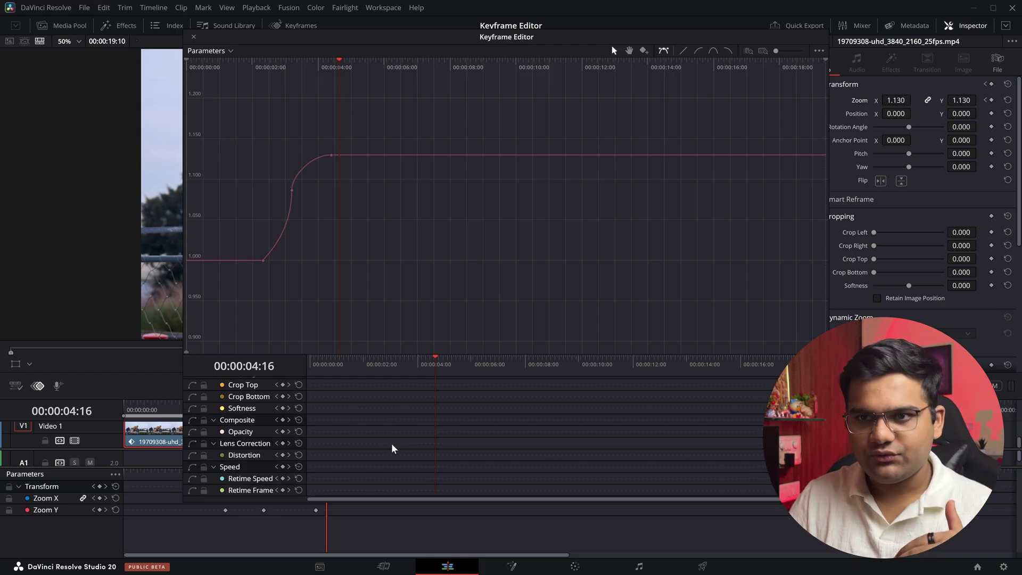
{"action": "scroll", "coordinate": [396, 442], "scroll_direction": "up", "scroll_amount": 5}
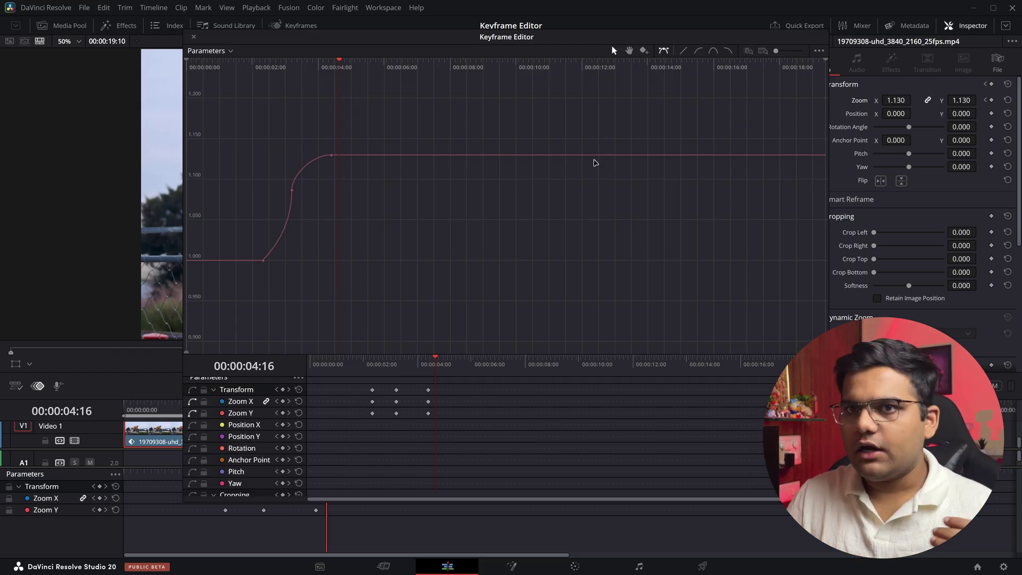
{"action": "left_click", "coordinate": [195, 37]}
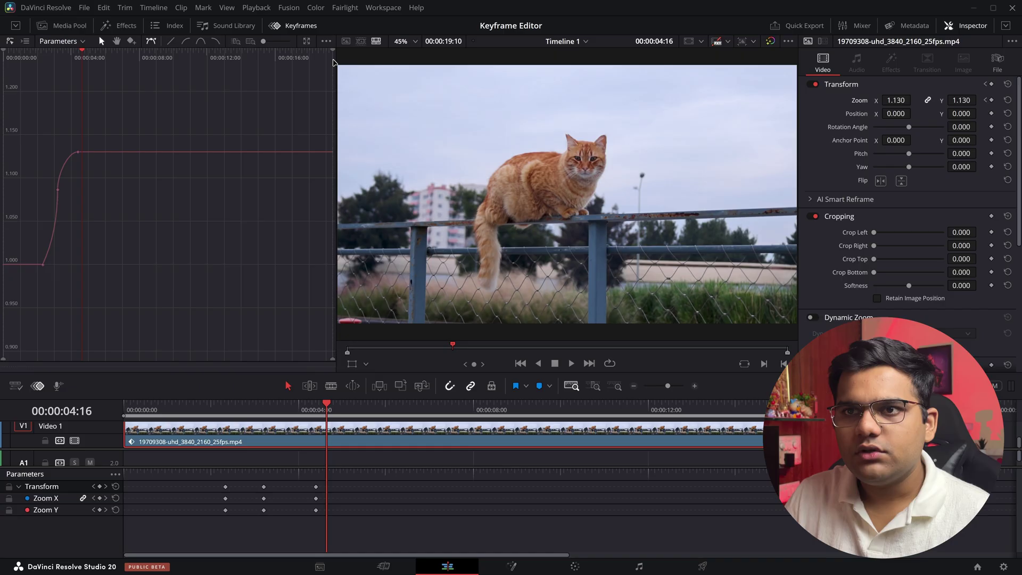
{"action": "left_click", "coordinate": [325, 42]}
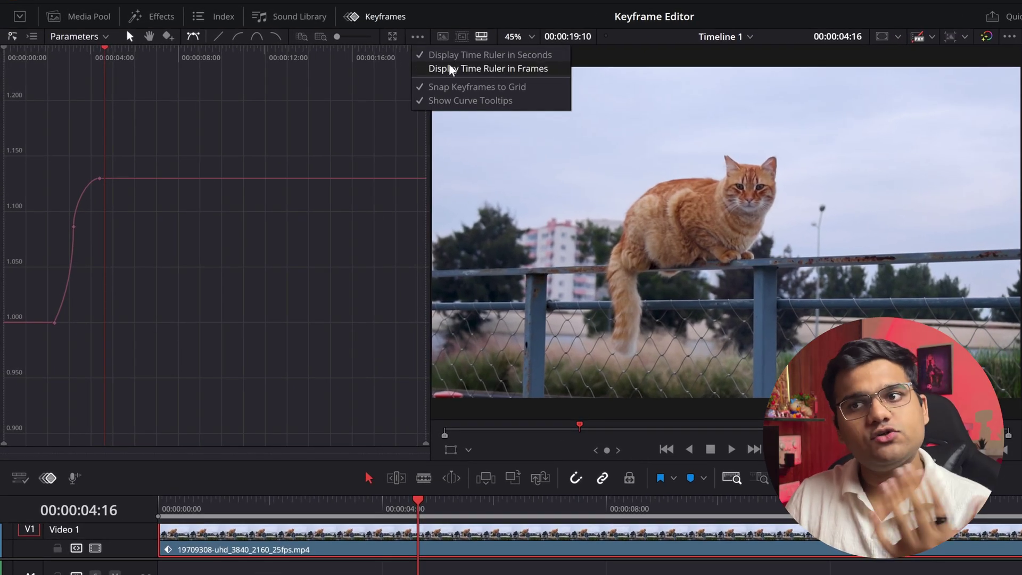
{"action": "left_click", "coordinate": [247, 123]}
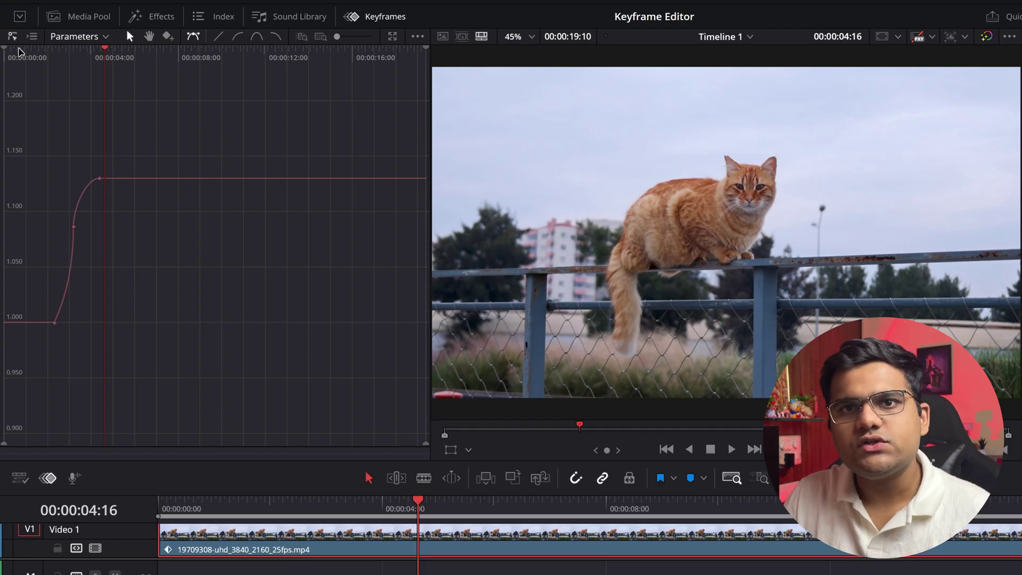
{"action": "left_click", "coordinate": [31, 36]}
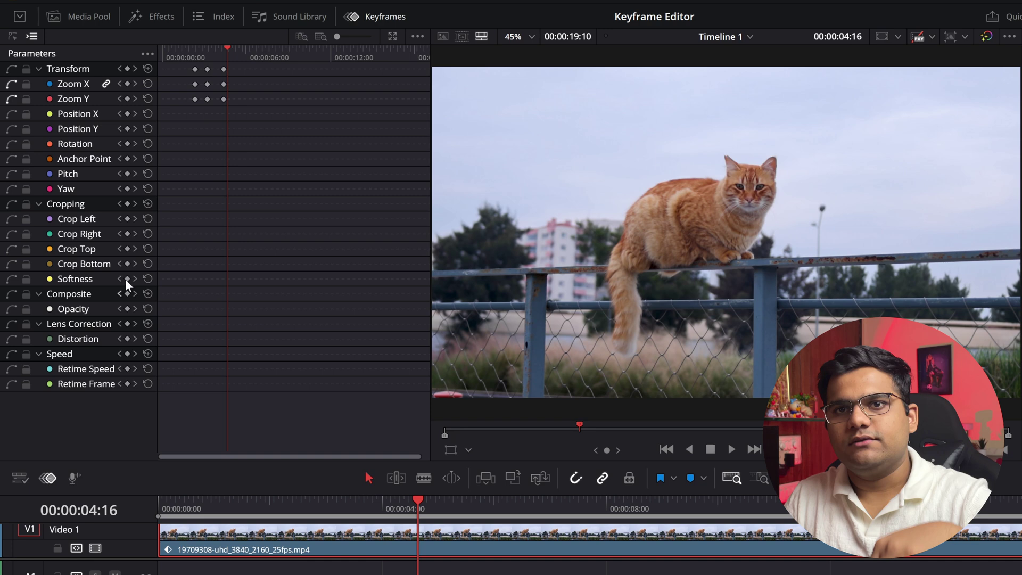
Step: List only parameters with keyframes, then switch back to displaying all video parameters
{"action": "left_click", "coordinate": [146, 54]}
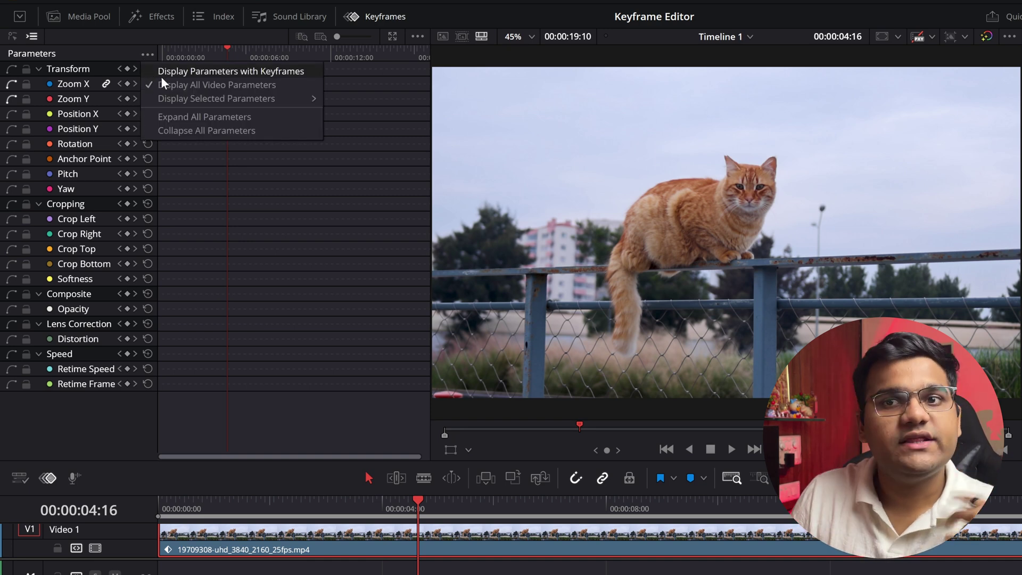
{"action": "left_click", "coordinate": [164, 73]}
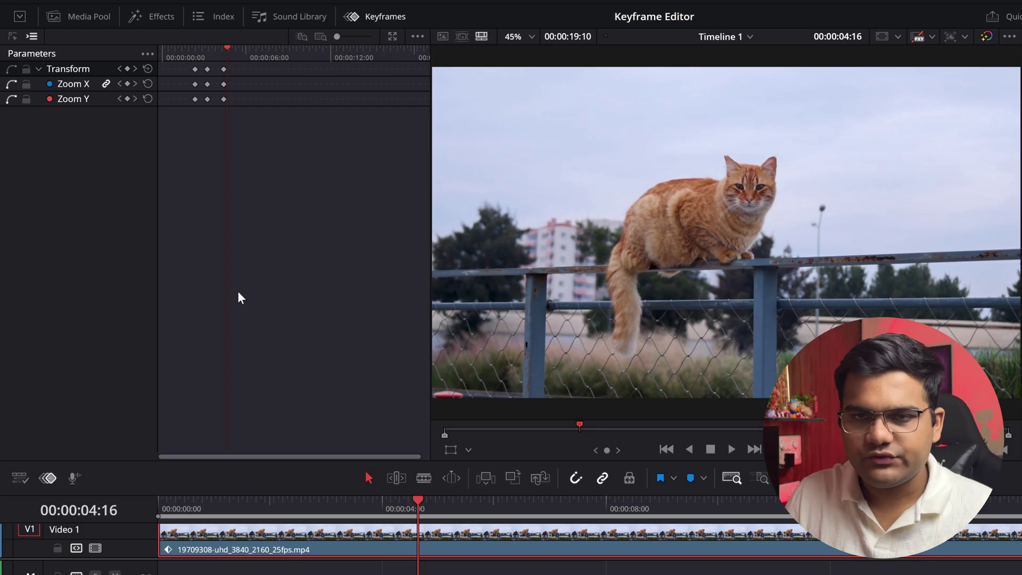
{"action": "left_click", "coordinate": [148, 56]}
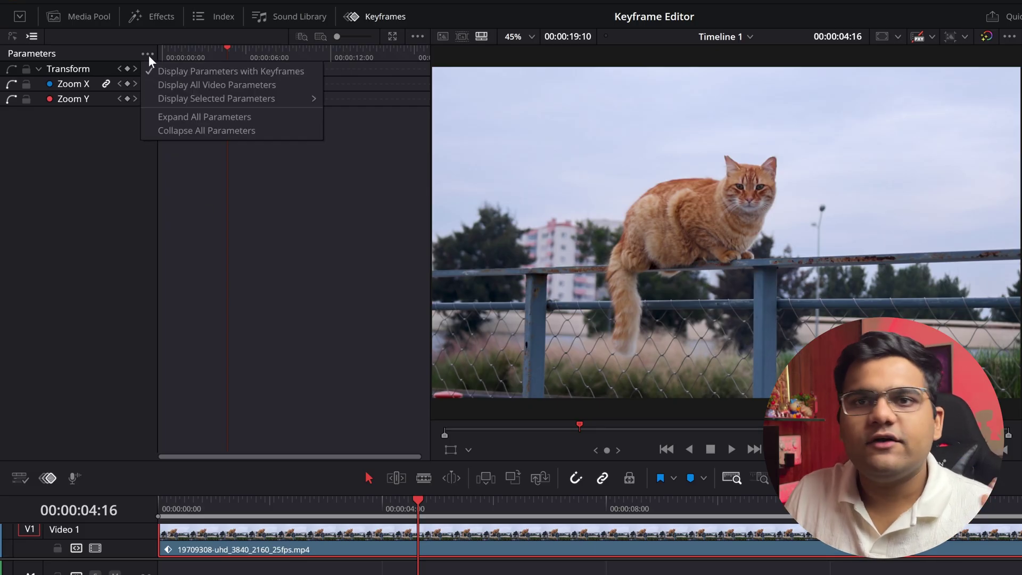
{"action": "left_click", "coordinate": [167, 83]}
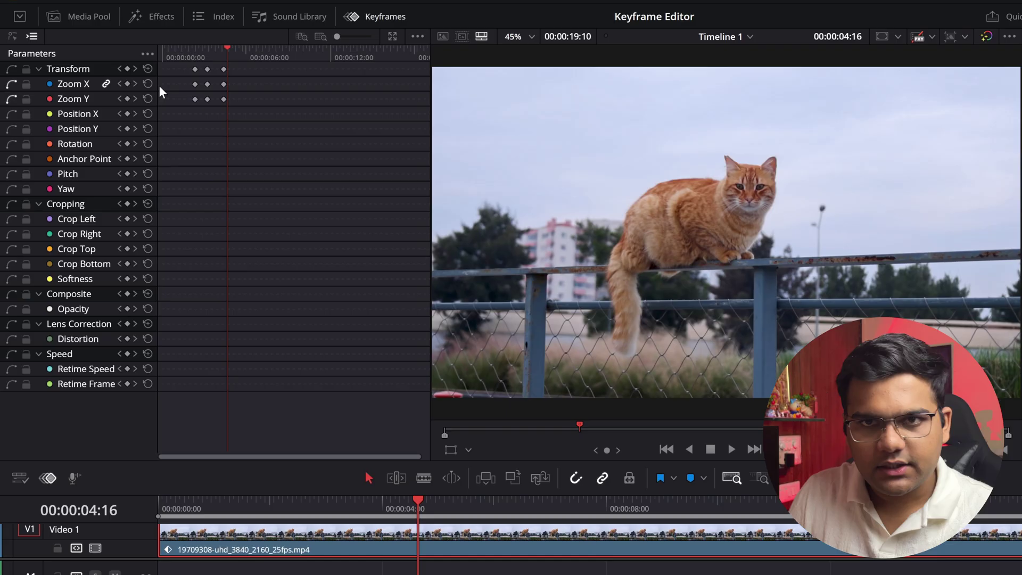
Step: Limit the Keyframe Editor's displayed video parameters to Zoom X, Zoom Y and Yaw
{"action": "left_click", "coordinate": [148, 55]}
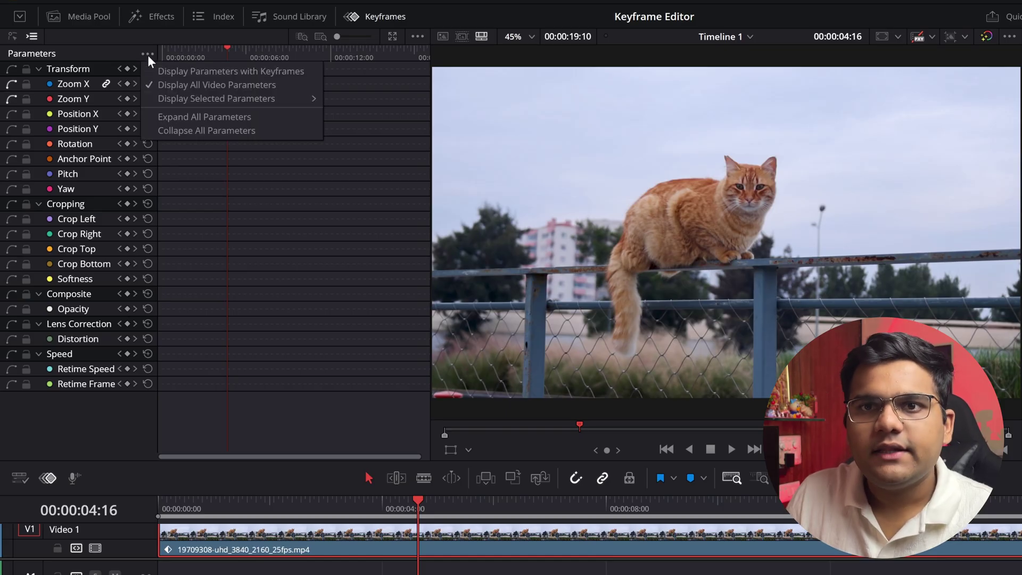
{"action": "mouse_move", "coordinate": [164, 98]}
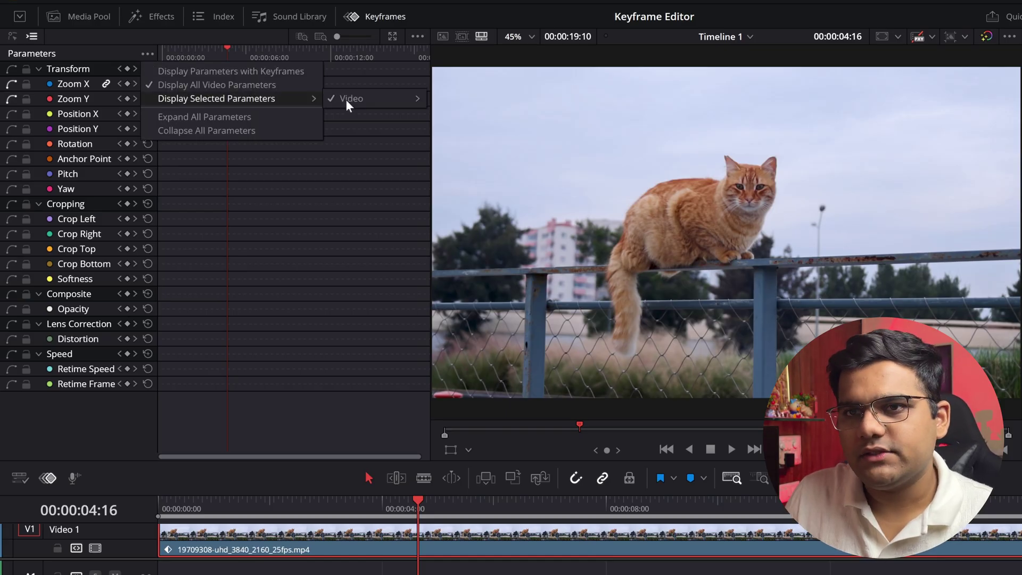
{"action": "mouse_move", "coordinate": [408, 101]}
{"action": "left_click", "coordinate": [143, 48]}
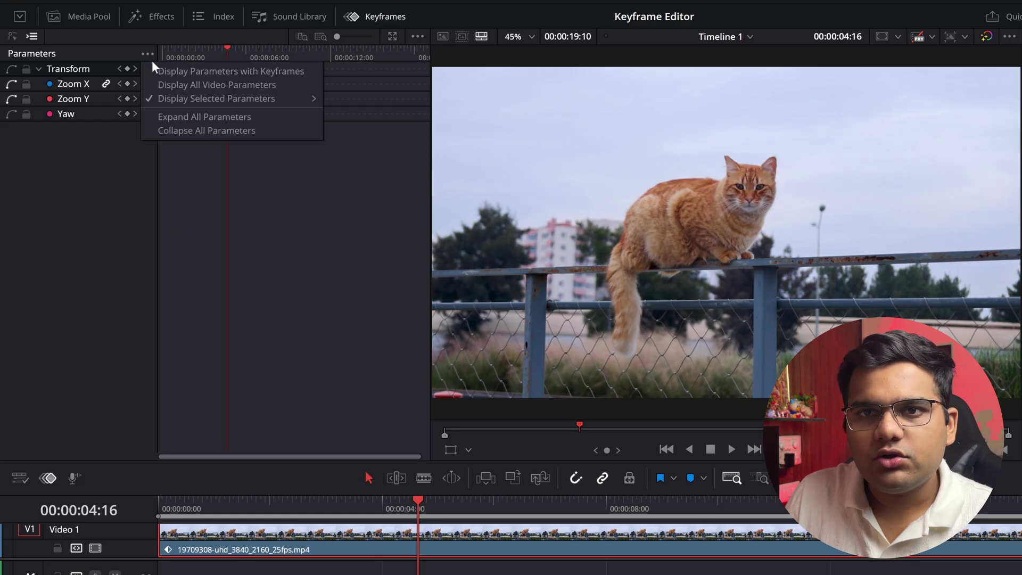
{"action": "mouse_move", "coordinate": [239, 99]}
{"action": "mouse_move", "coordinate": [357, 99]}
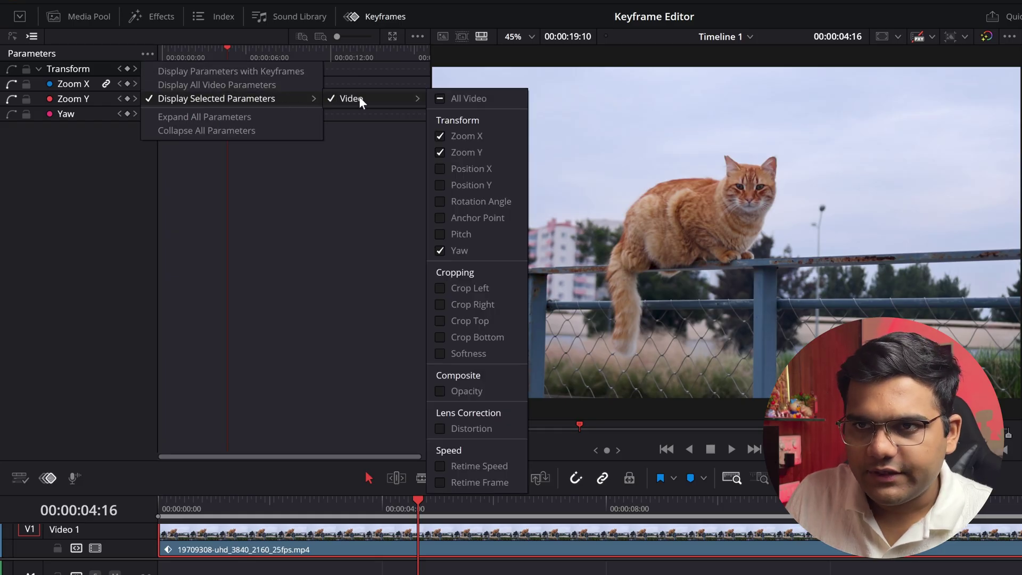
{"action": "left_click", "coordinate": [441, 97]}
{"action": "left_click", "coordinate": [441, 96]}
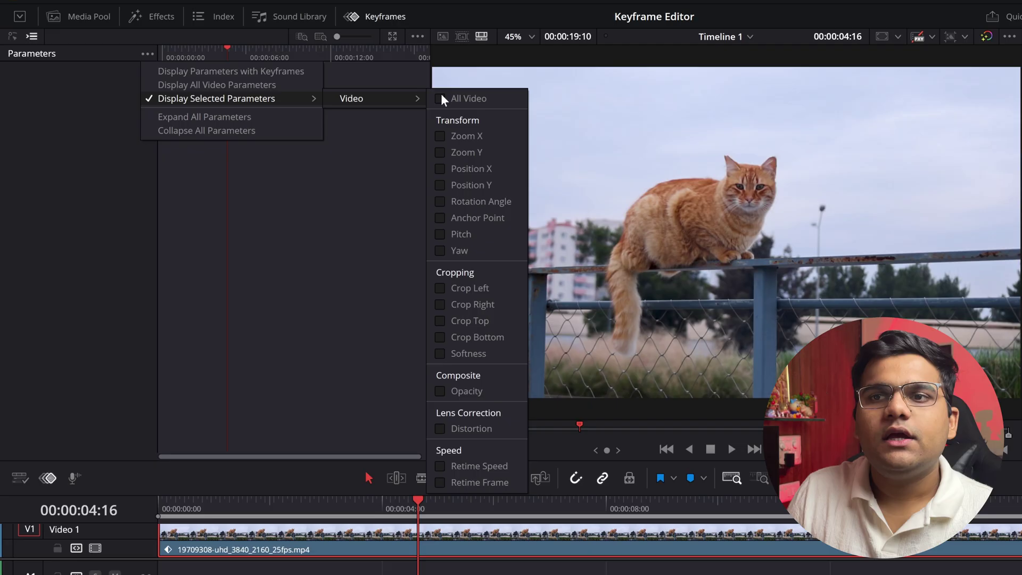
{"action": "left_click", "coordinate": [440, 136]}
{"action": "left_click", "coordinate": [440, 150]}
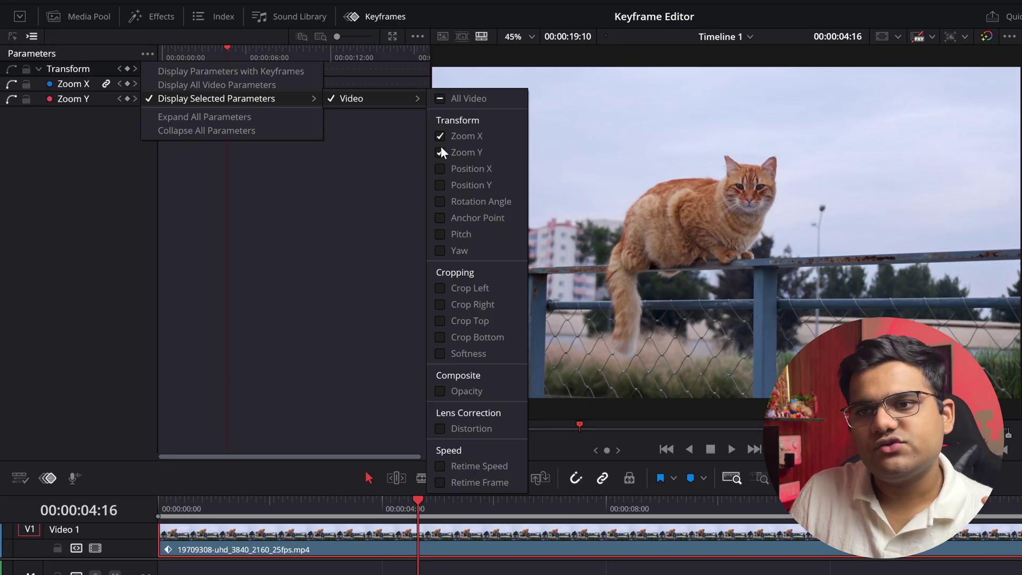
{"action": "left_click", "coordinate": [439, 251]}
{"action": "left_click", "coordinate": [331, 270]}
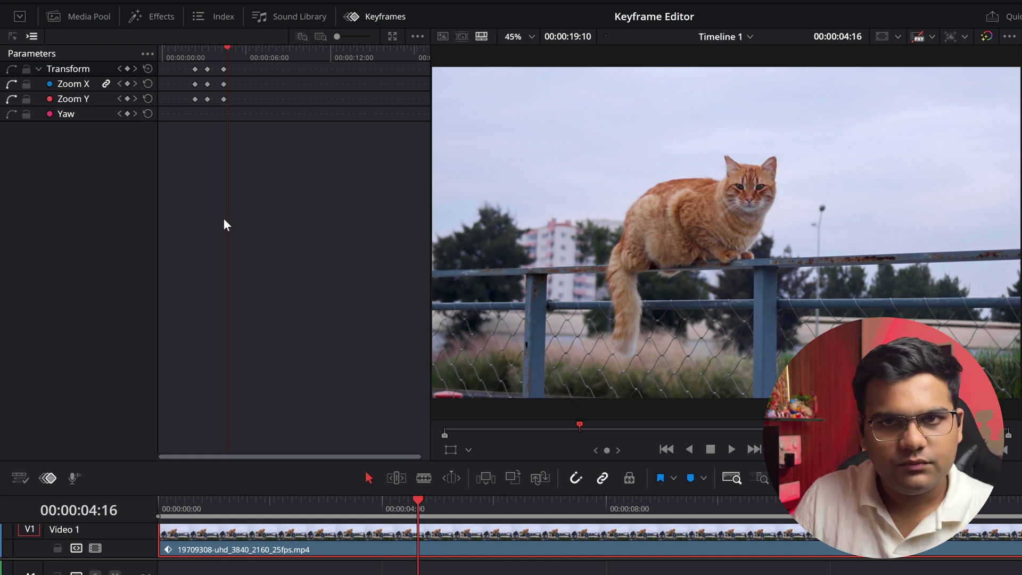
Step: Display all video parameters, try Expand All and Collapse All, and end with every group expanded
{"action": "left_click", "coordinate": [147, 53]}
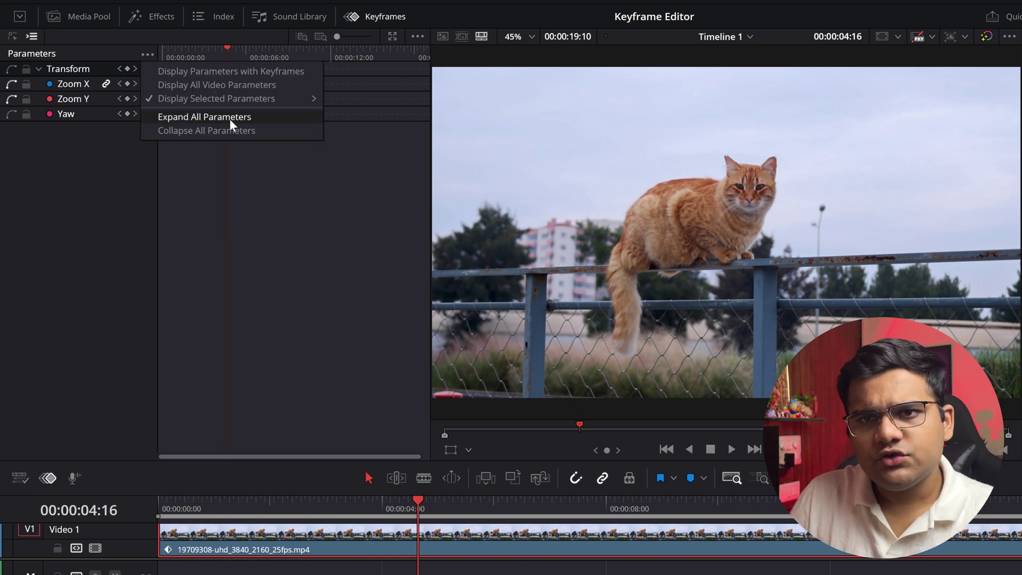
{"action": "left_click", "coordinate": [216, 86]}
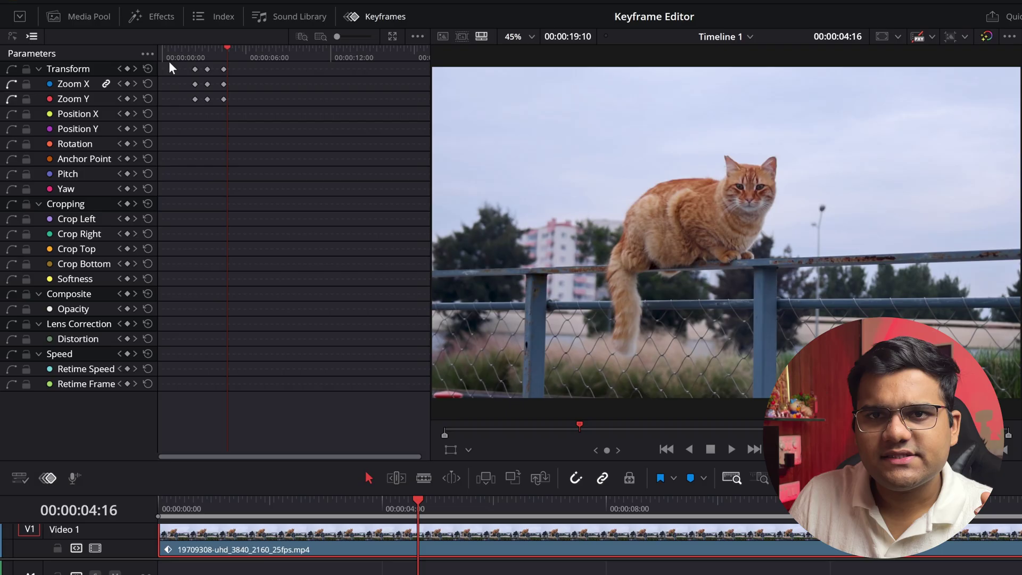
{"action": "left_click", "coordinate": [151, 53]}
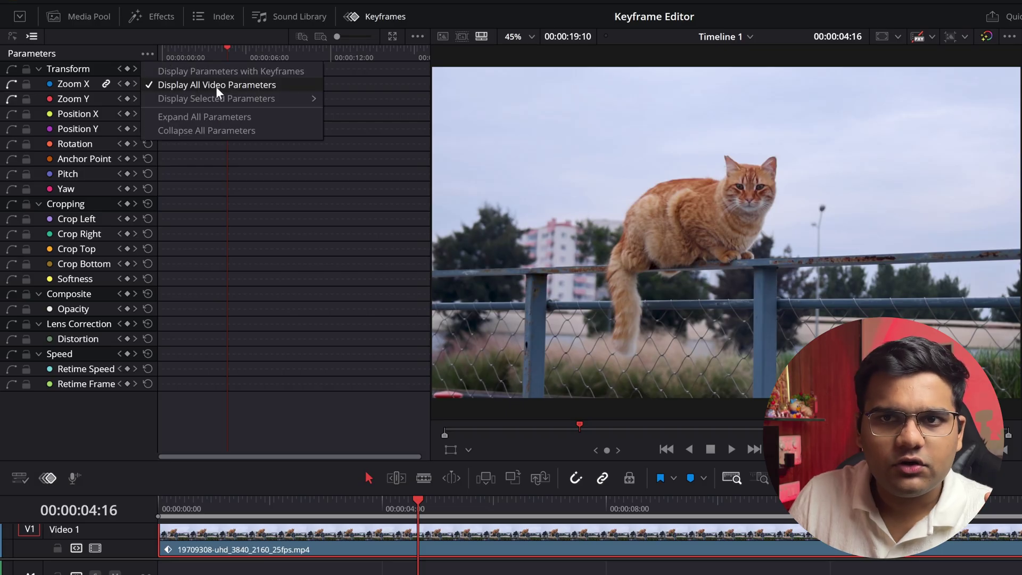
{"action": "left_click", "coordinate": [195, 116]}
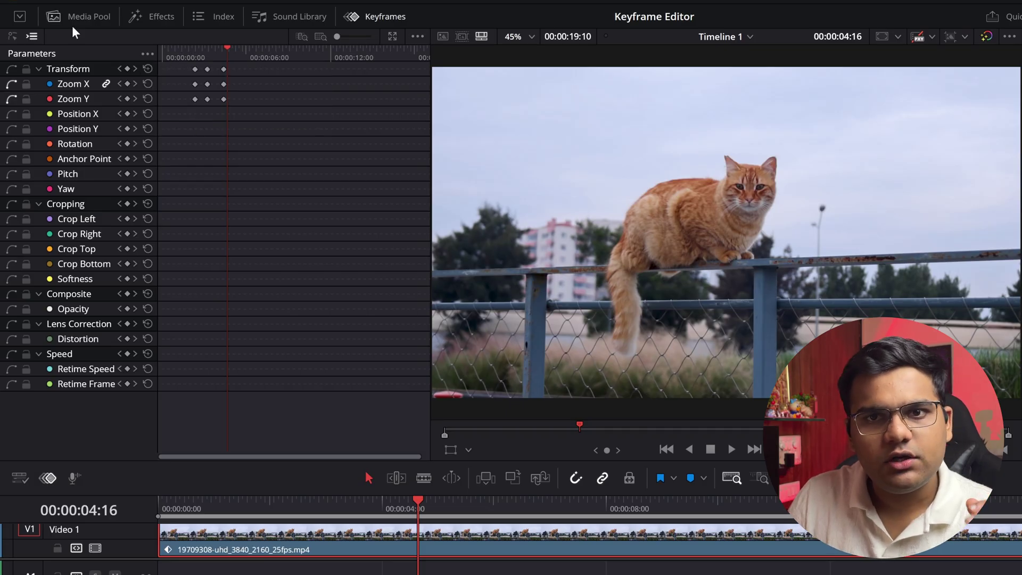
{"action": "left_click", "coordinate": [148, 55]}
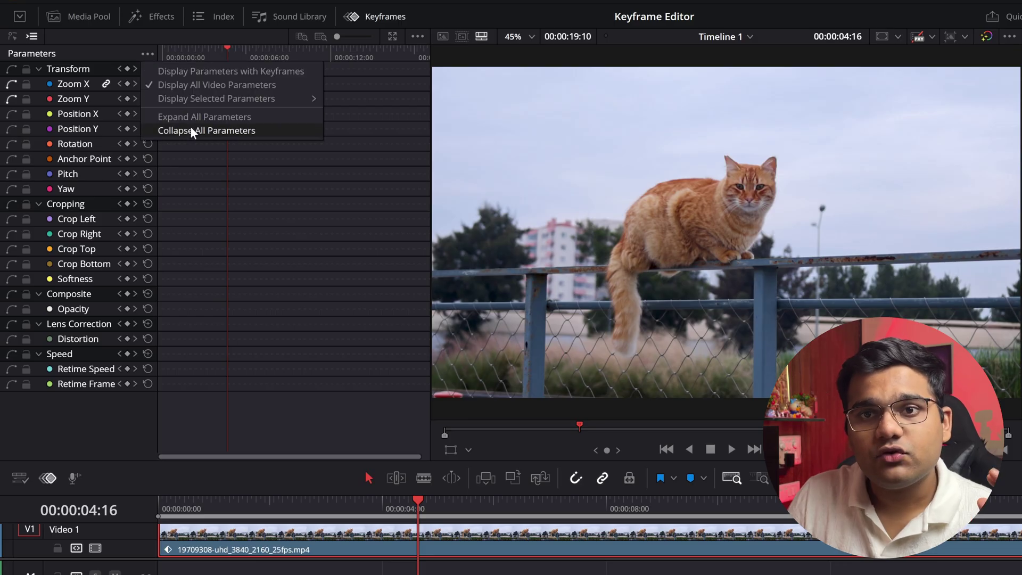
{"action": "left_click", "coordinate": [190, 129]}
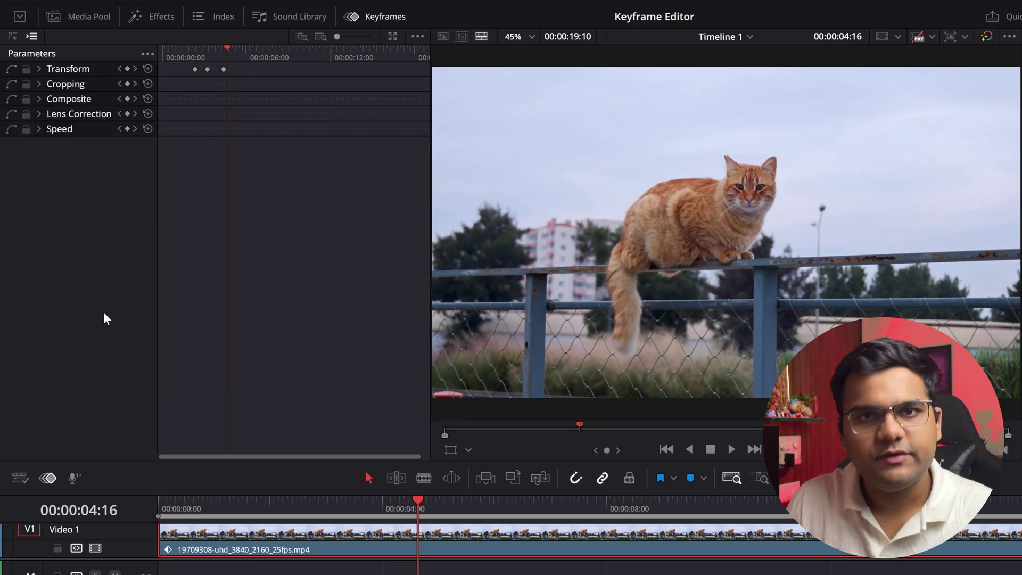
{"action": "left_click", "coordinate": [148, 55]}
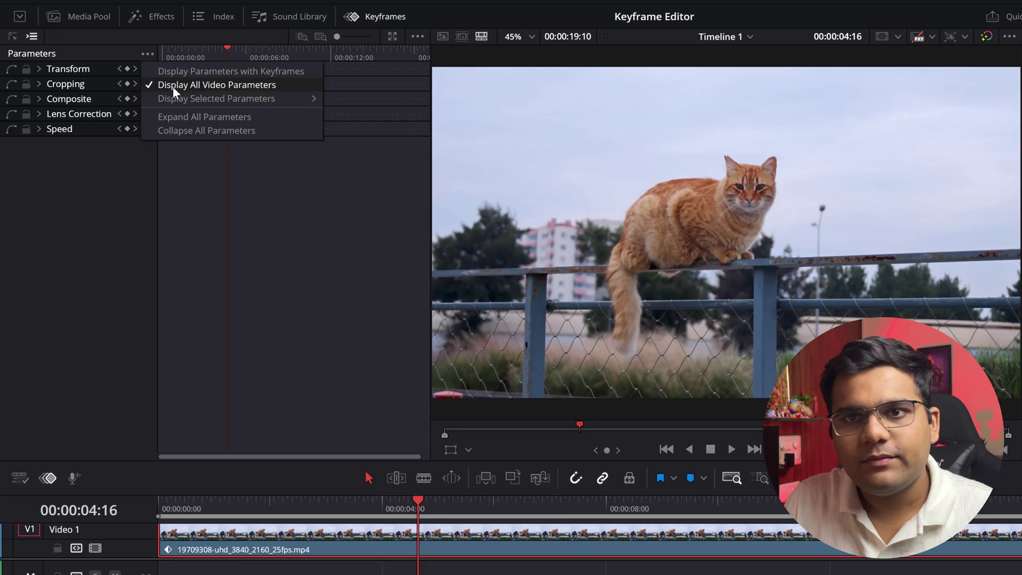
{"action": "left_click", "coordinate": [184, 115]}
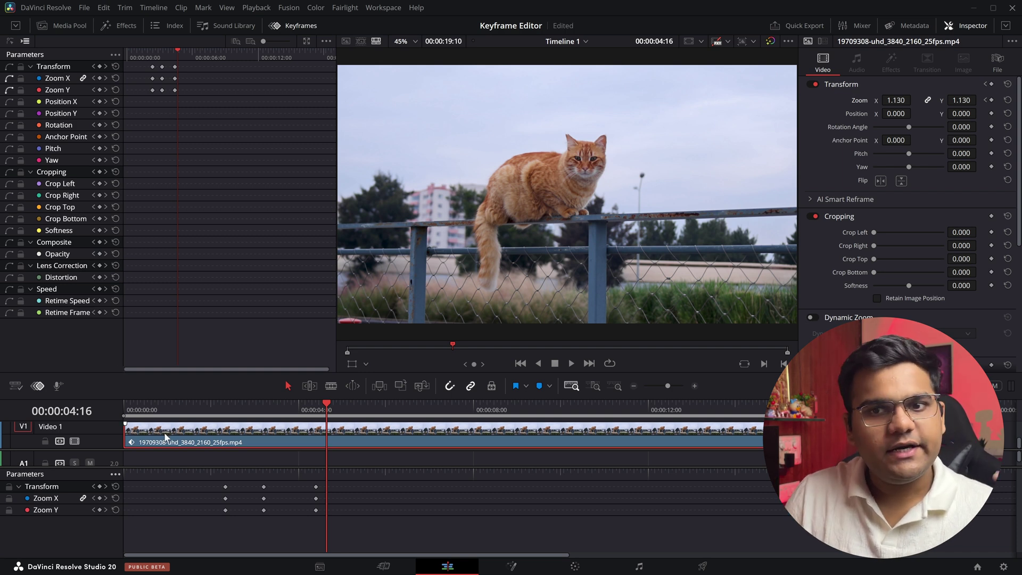
Step: Place an Adjustment Clip from Effects on Video 2 and keyframe its Zoom from 1.000 to 1.180
{"action": "left_click", "coordinate": [114, 26]}
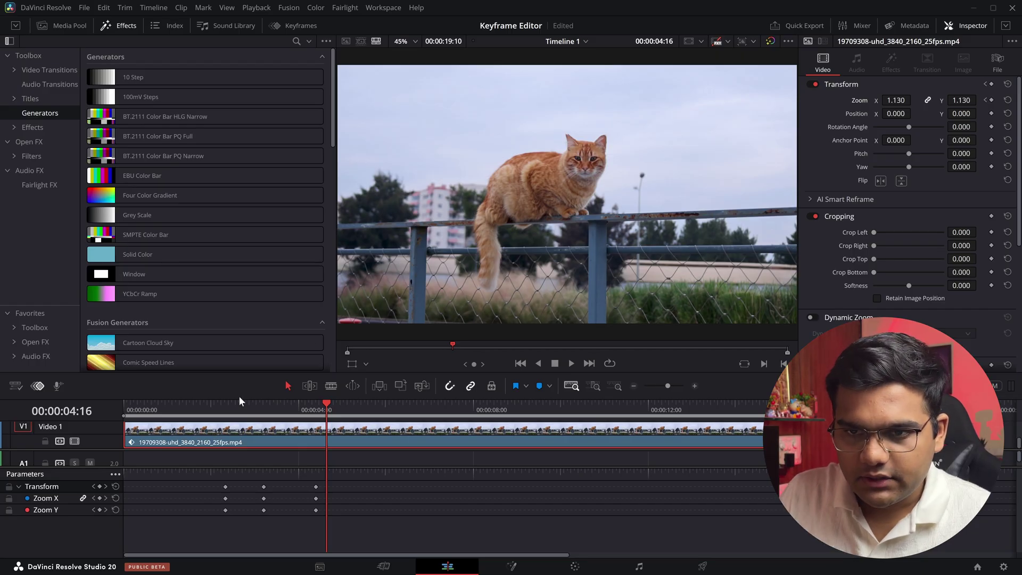
{"action": "left_click_drag", "start_coordinate": [238, 396], "coordinate": [238, 229]}
{"action": "scroll", "coordinate": [39, 106], "scroll_direction": "down", "scroll_amount": 1}
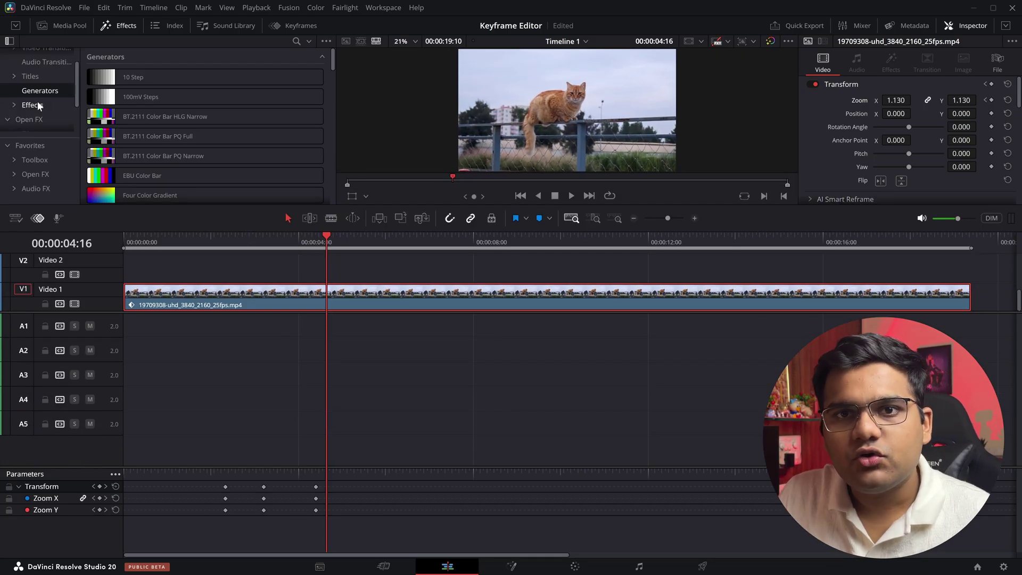
{"action": "scroll", "coordinate": [38, 105], "scroll_direction": "up", "scroll_amount": 1}
{"action": "left_click", "coordinate": [37, 120]}
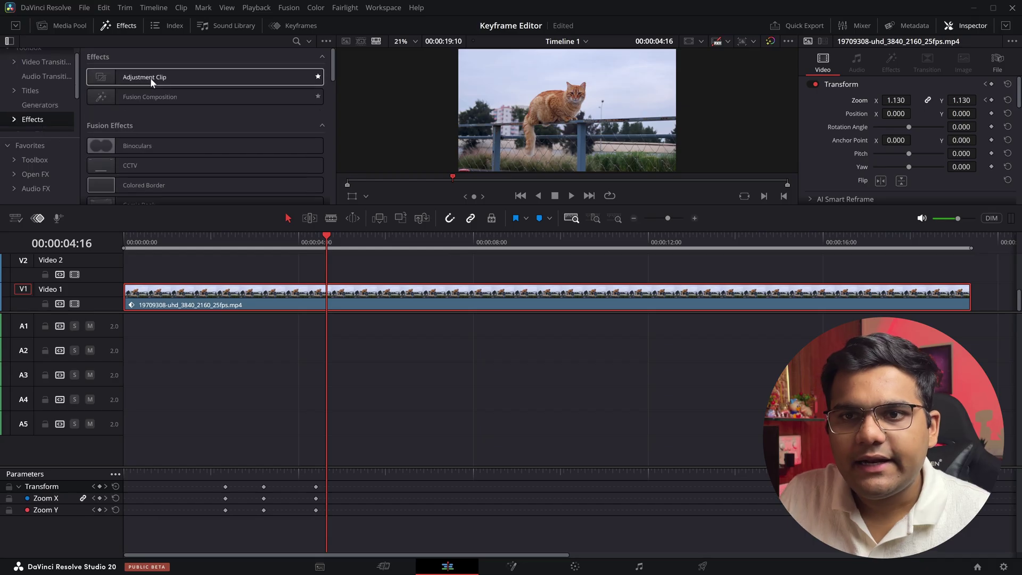
{"action": "left_click_drag", "start_coordinate": [152, 80], "coordinate": [400, 238]}
{"action": "left_click", "coordinate": [991, 100]}
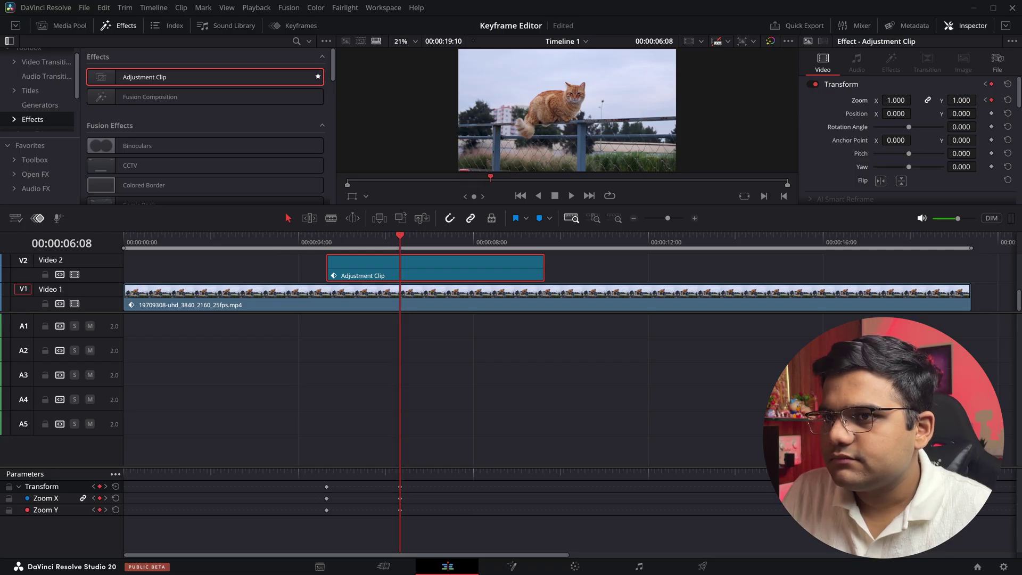
{"action": "left_click_drag", "start_coordinate": [896, 100], "coordinate": [912, 100]}
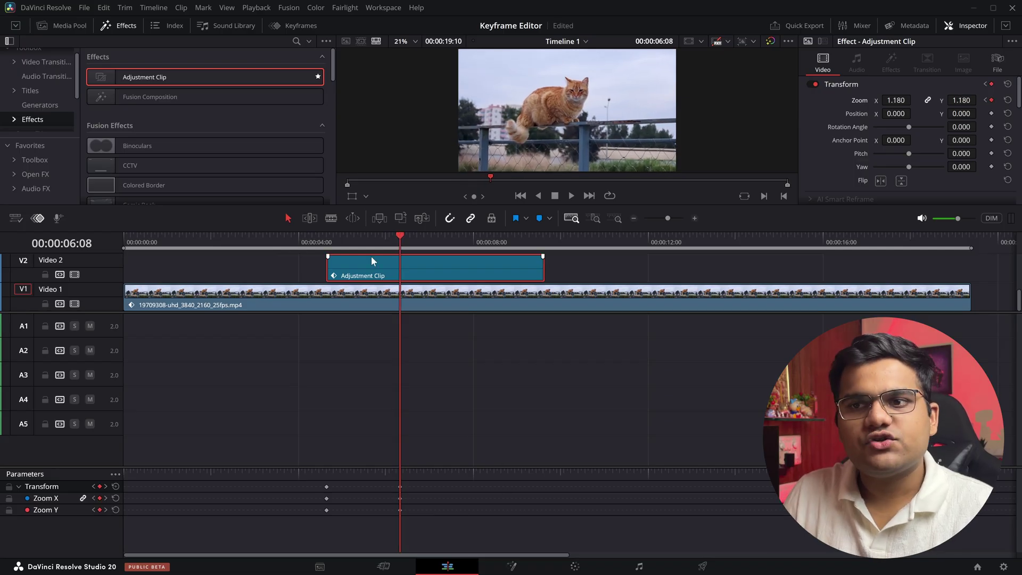
Step: Reopen the Keyframe Editor, hide the timeline keyframe tracks, and enlarge the tracks and viewer area
{"action": "left_click", "coordinate": [281, 25]}
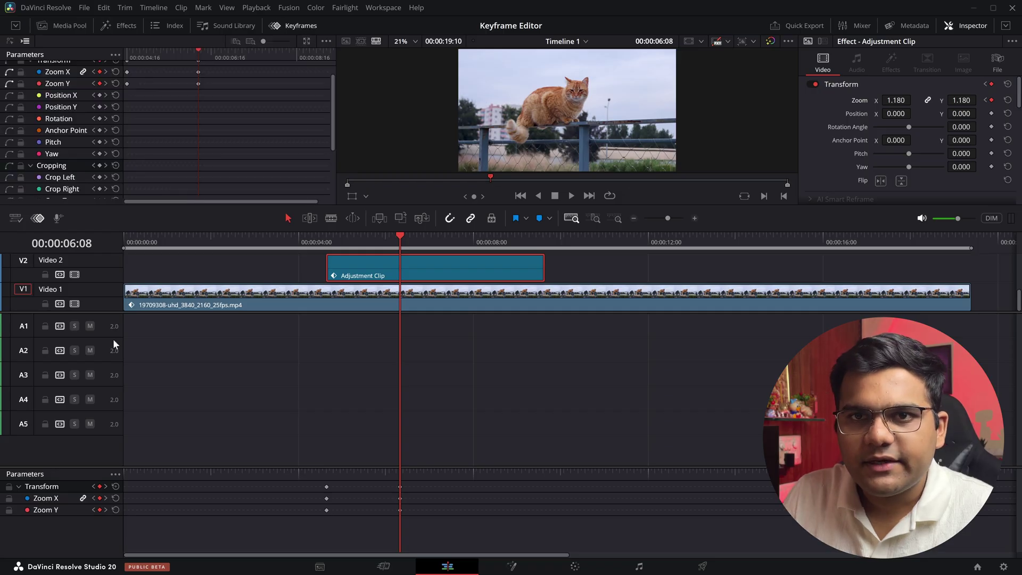
{"action": "left_click", "coordinate": [37, 218]}
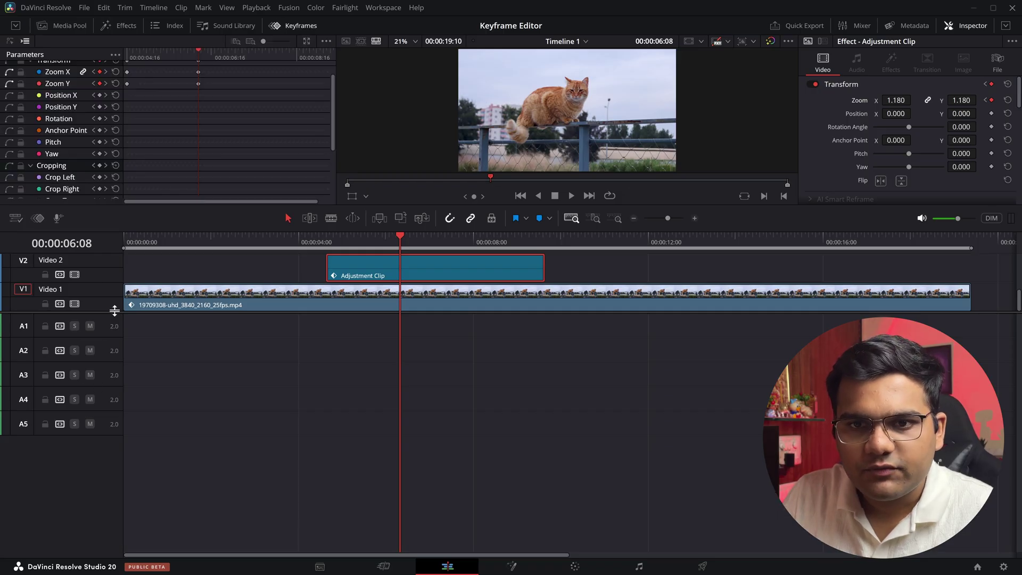
{"action": "left_click_drag", "start_coordinate": [114, 312], "coordinate": [118, 426]}
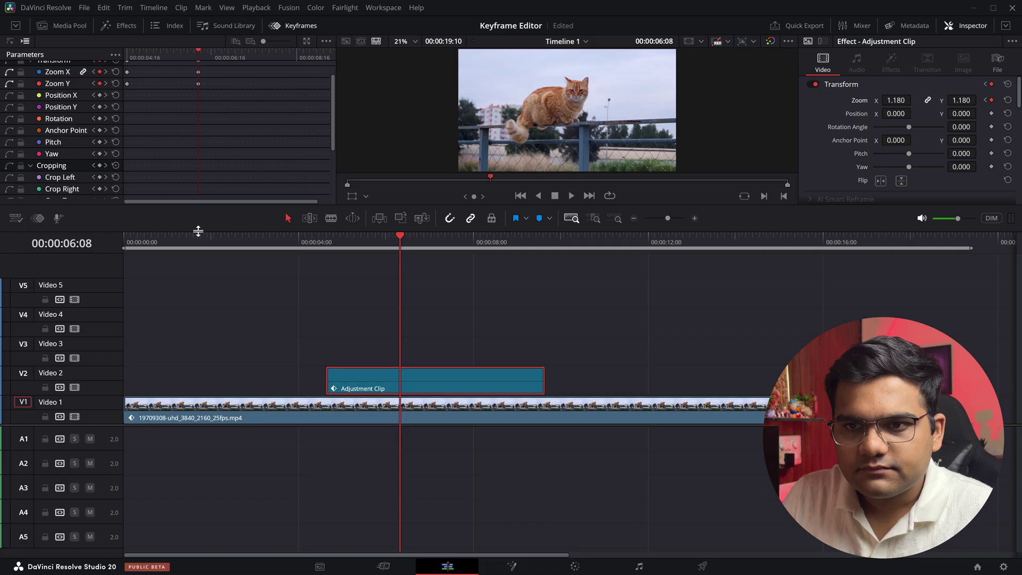
{"action": "left_click_drag", "start_coordinate": [194, 229], "coordinate": [197, 360]}
Step: Apply Ease In to the Adjustment Clip's zoom keyframes in curve view, easing into 1.180
{"action": "left_click_drag", "start_coordinate": [223, 120], "coordinate": [107, 71]}
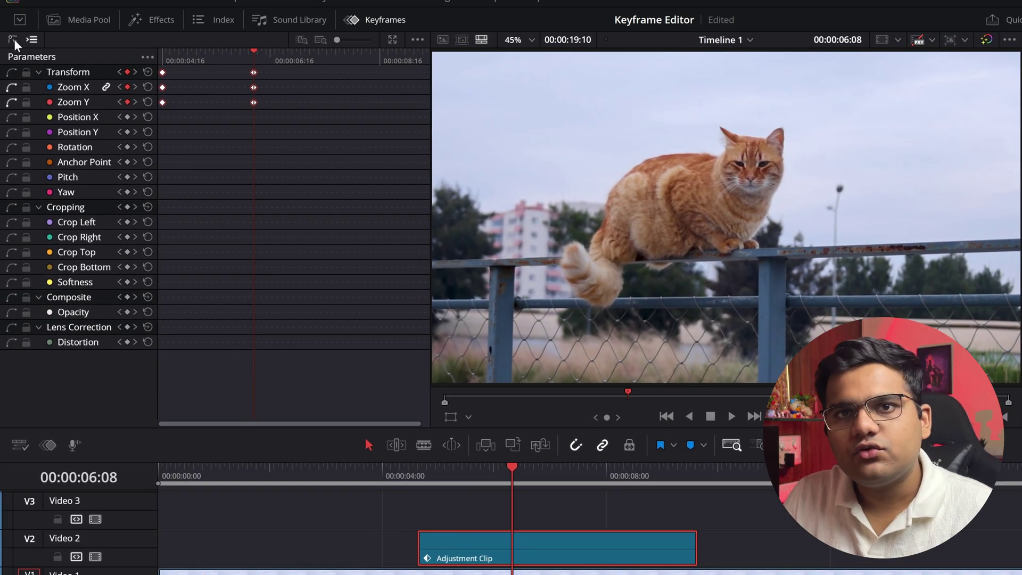
{"action": "left_click", "coordinate": [13, 40]}
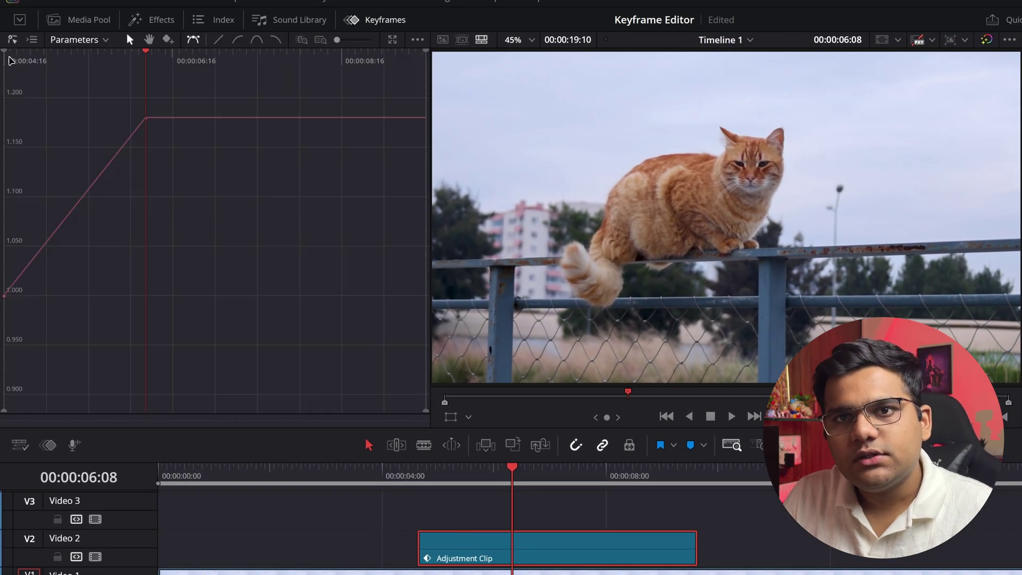
{"action": "left_click", "coordinate": [238, 41]}
Step: Play back the eased zoom from about 4 seconds, then stop
{"action": "left_click", "coordinate": [386, 476]}
{"action": "key", "text": "space"}
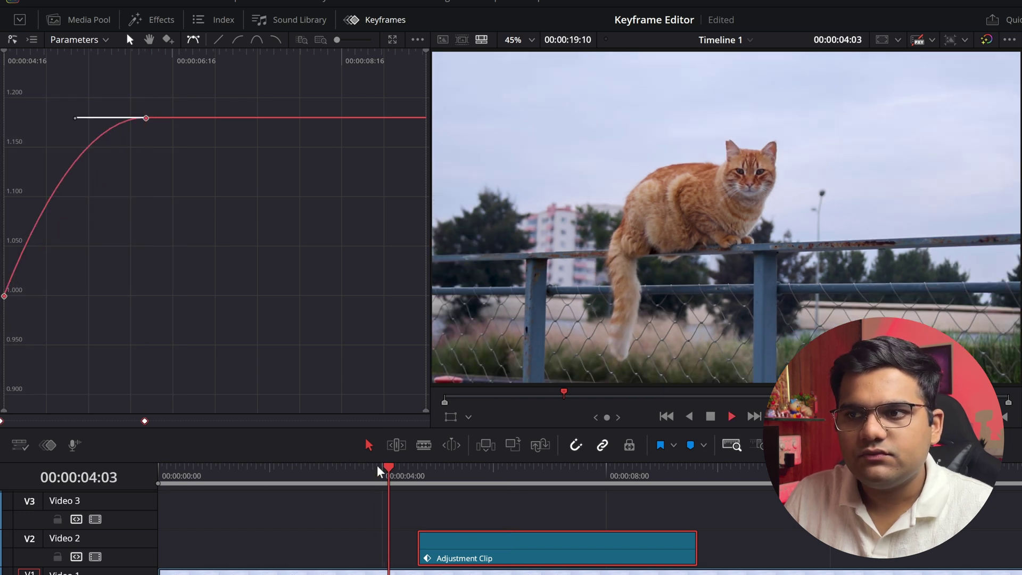
{"action": "key", "text": "space"}
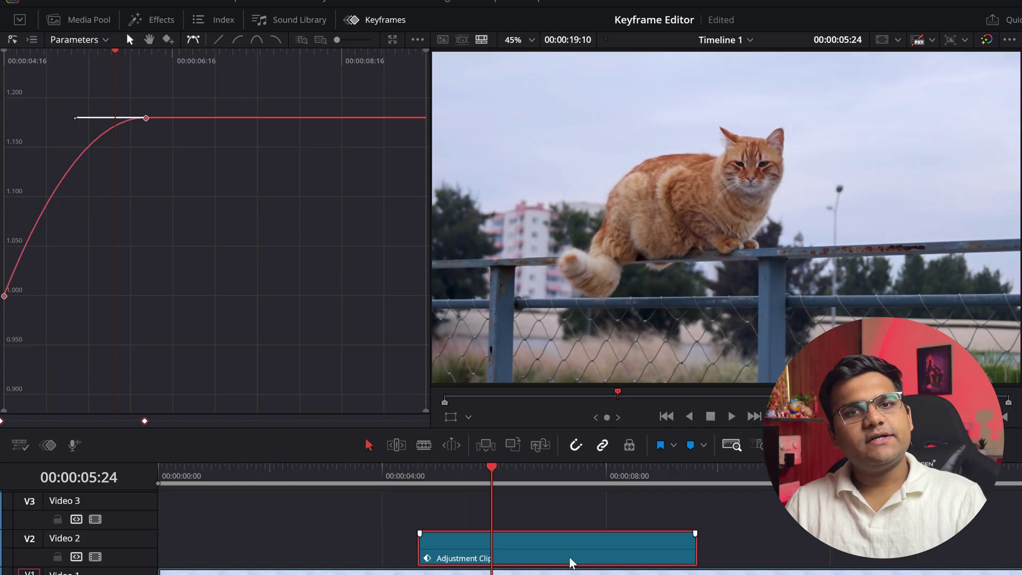